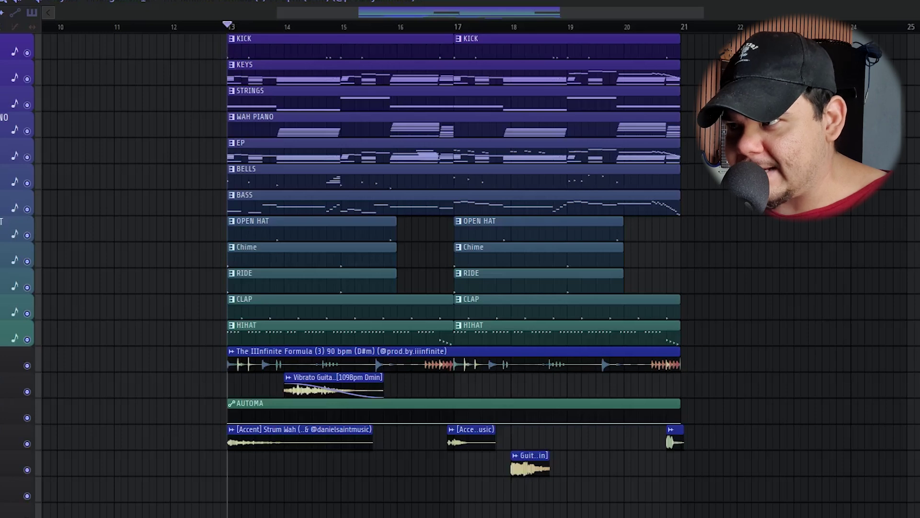
- Open the KEYS pattern in the piano roll and examine its chords and melody from the first bar to the last
scroll(453, 273, "up", 1)
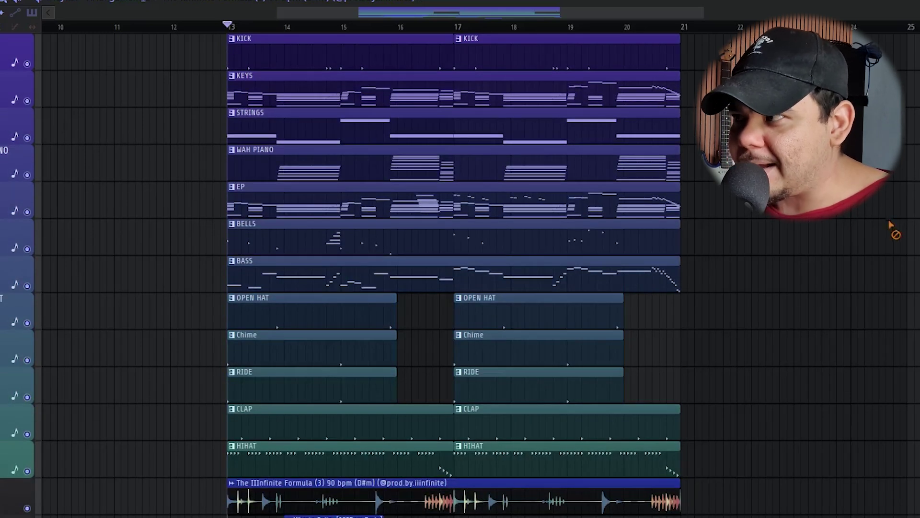
double_click(441, 109)
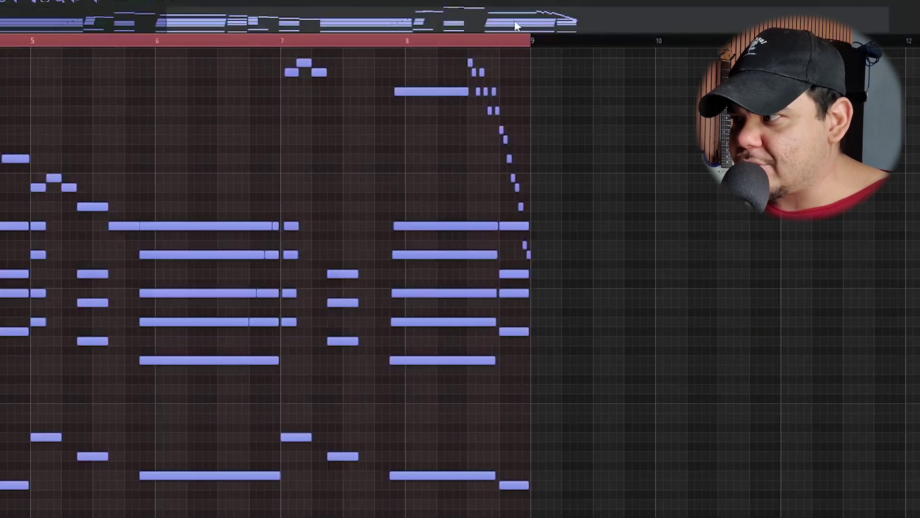
left_click_drag(517, 27, 47, 26)
scroll(453, 288, "down", 3)
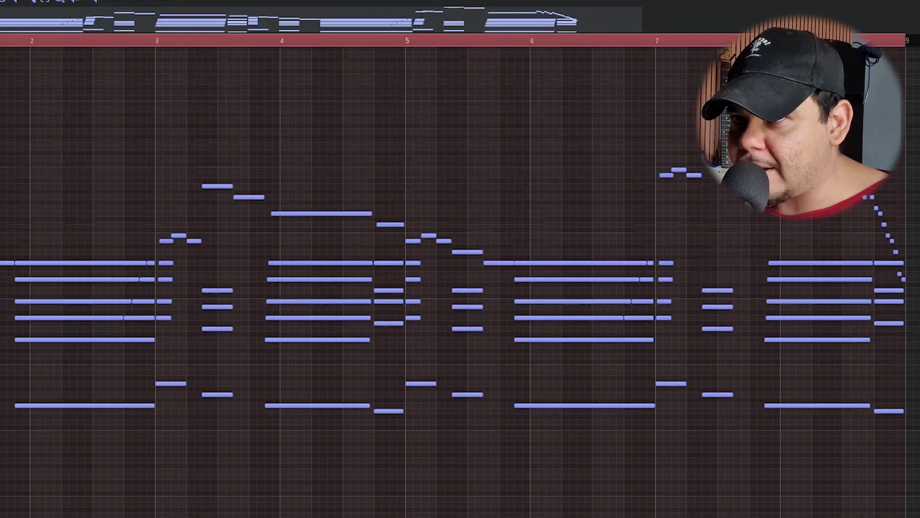
scroll(454, 261, "up", 2)
scroll(487, 171, "up", 1)
scroll(485, 196, "down", 1)
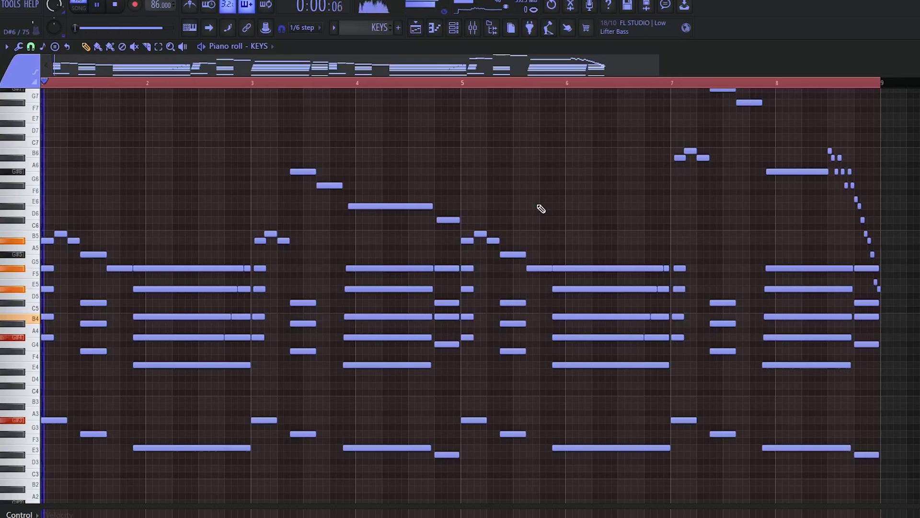
- Play the KEYS pattern to audition its chords and high melody, and stop playback after the closing bars
key("space")
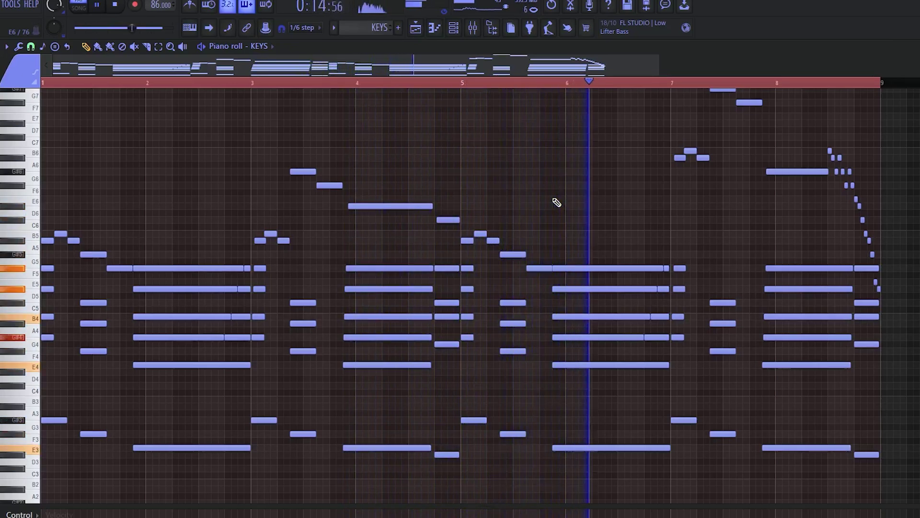
scroll(557, 202, "up", 1)
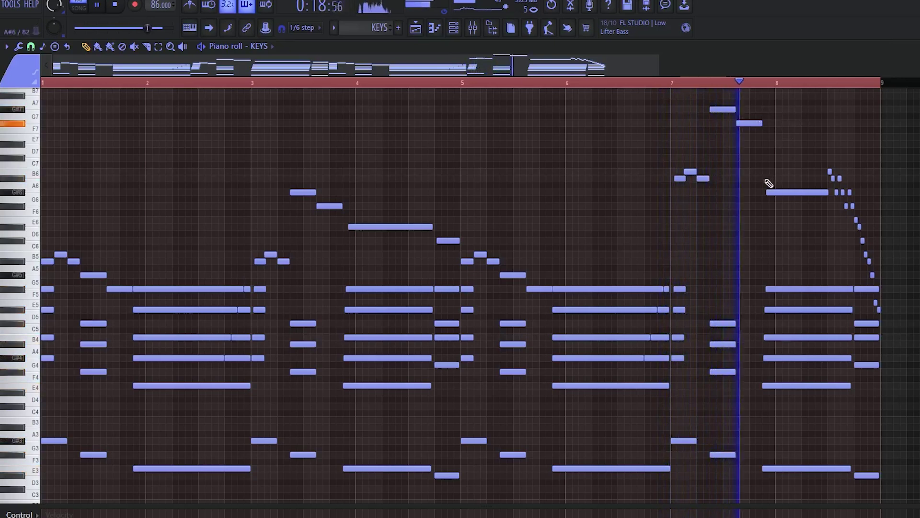
scroll(769, 185, "down", 1)
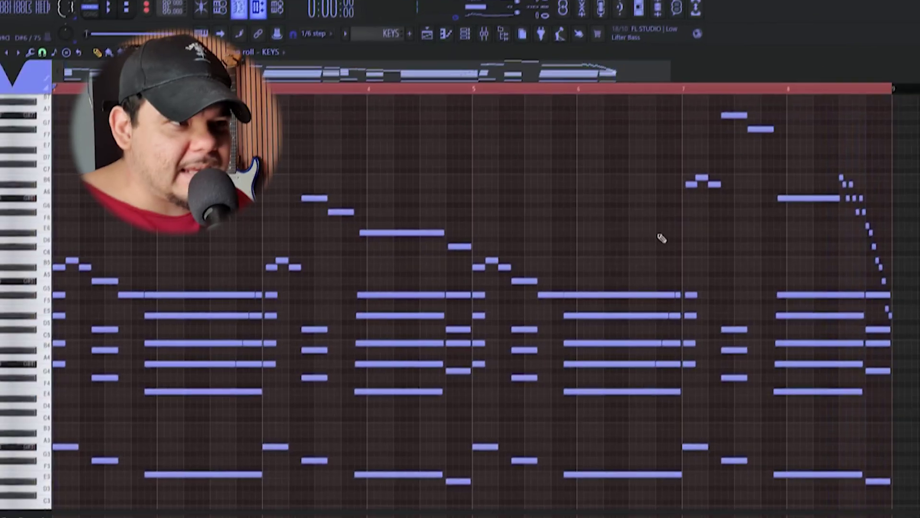
- Select the KEYS melody phrases in turn: bar 7, bar 3, the long high note near bar 8 and the final descending run
left_click_drag(662, 195, 765, 95)
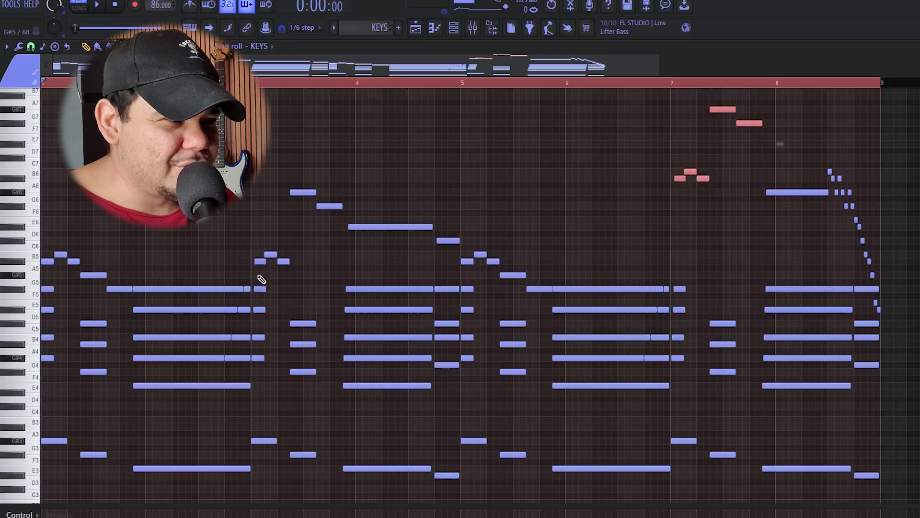
left_click_drag(262, 280, 344, 195)
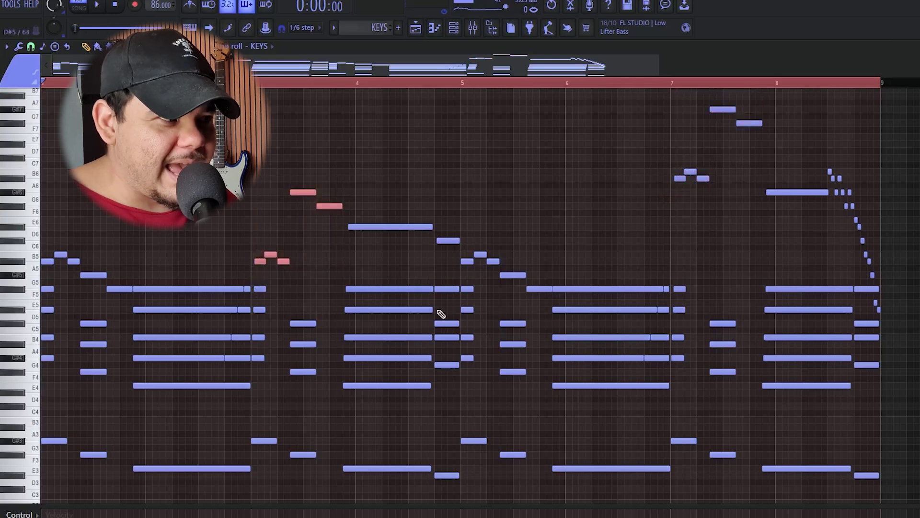
left_click(795, 191)
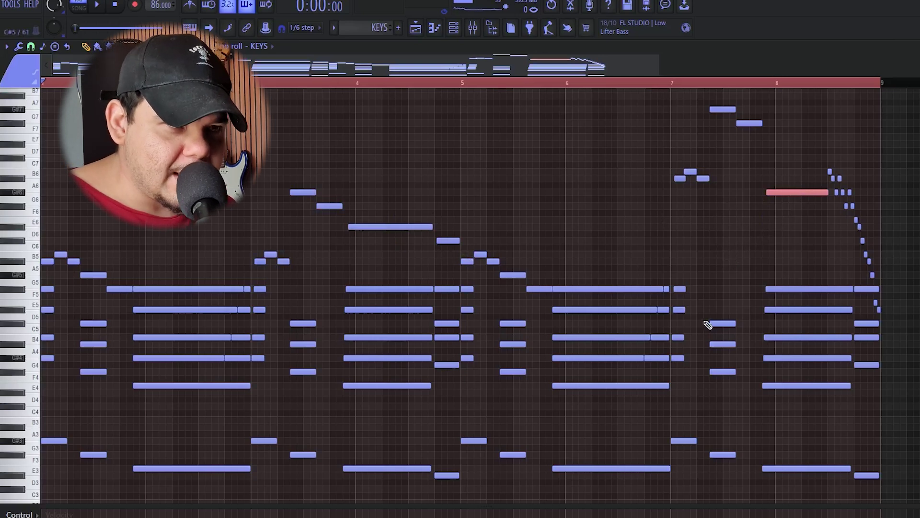
left_click_drag(914, 125, 833, 278)
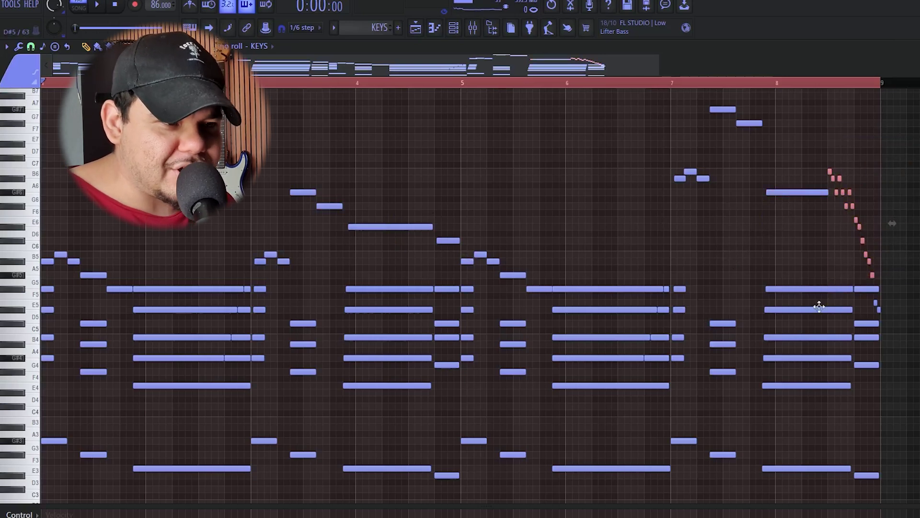
scroll(822, 302, "down", 2)
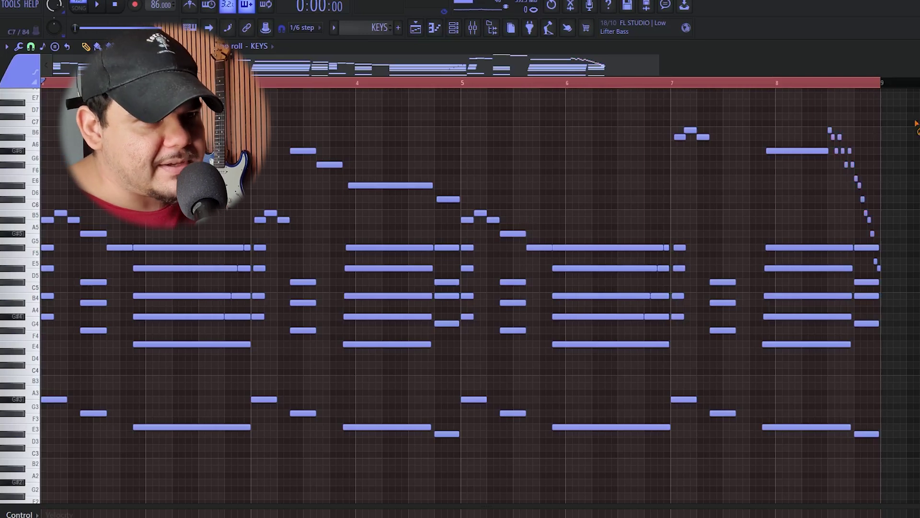
left_click_drag(915, 121, 833, 237)
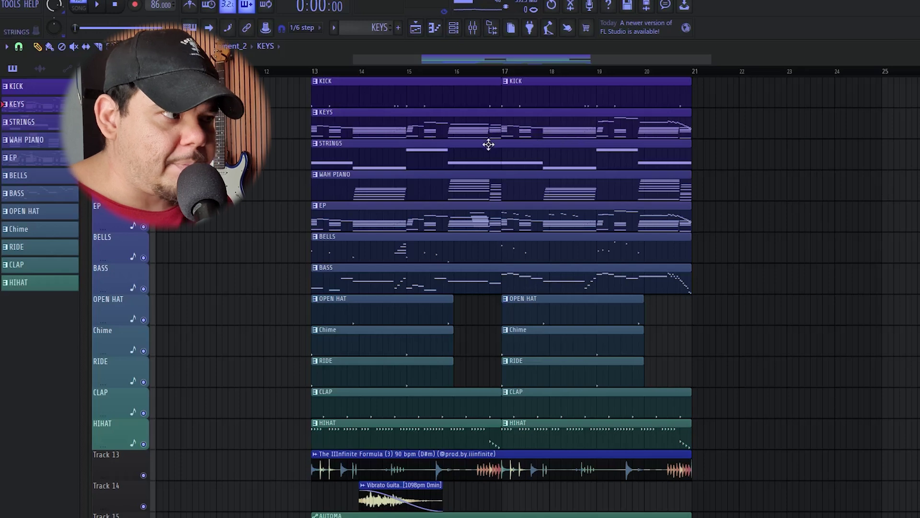
- Examine the EP pattern's notes in the piano roll and return to the playlist
left_click(475, 214)
double_click(475, 215)
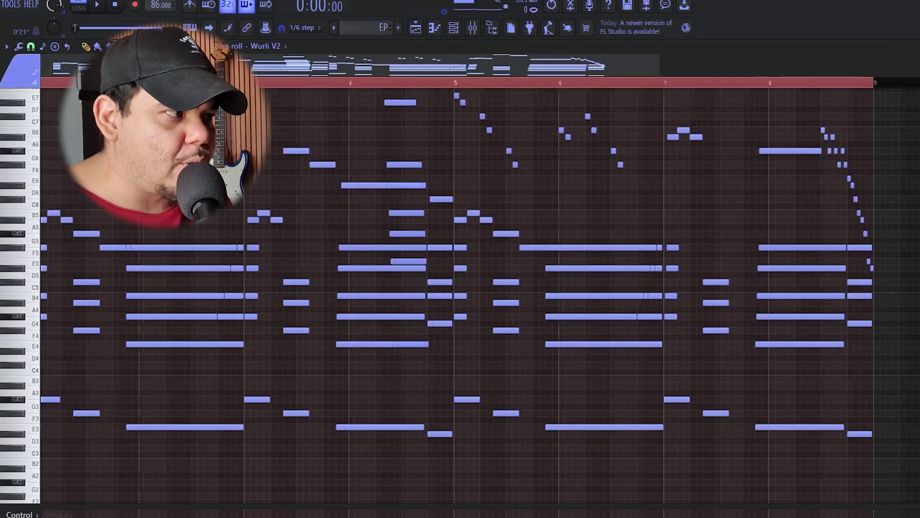
scroll(166, 163, "up", 1)
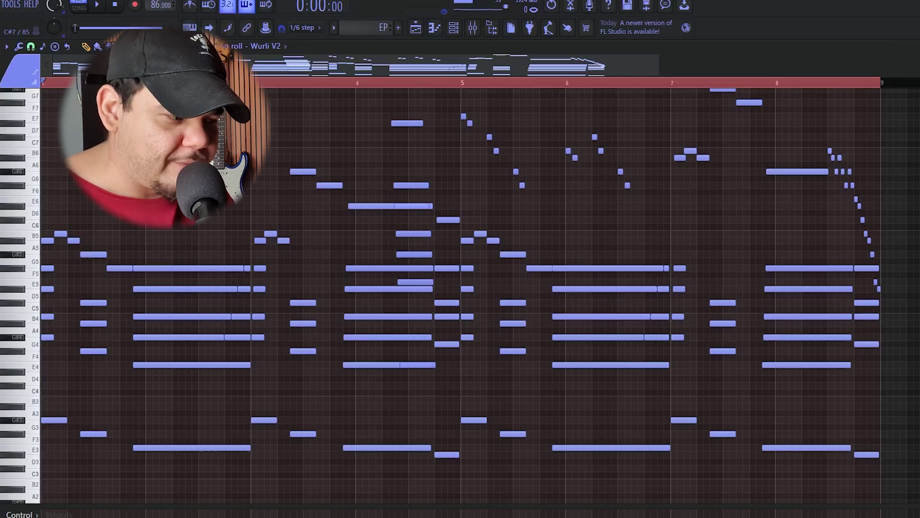
key("F5")
left_click_drag(365, 229, 753, 224)
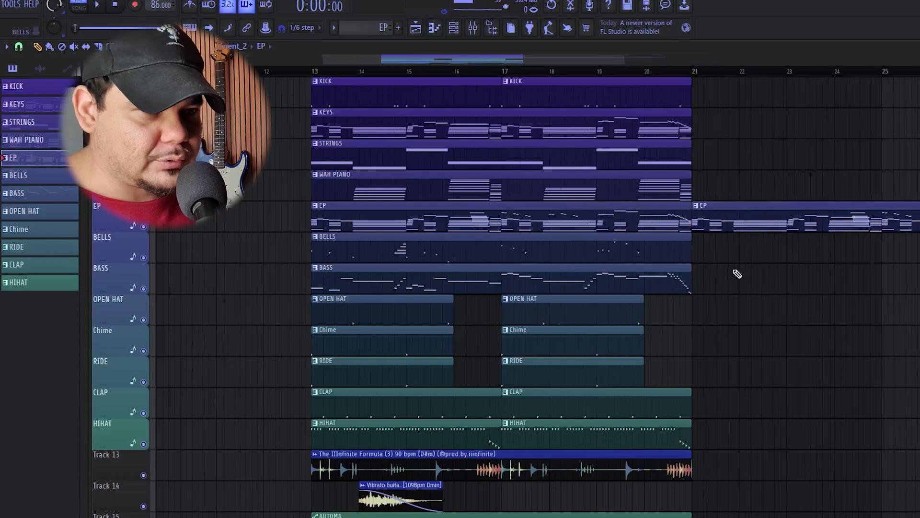
scroll(540, 256, "down", 3)
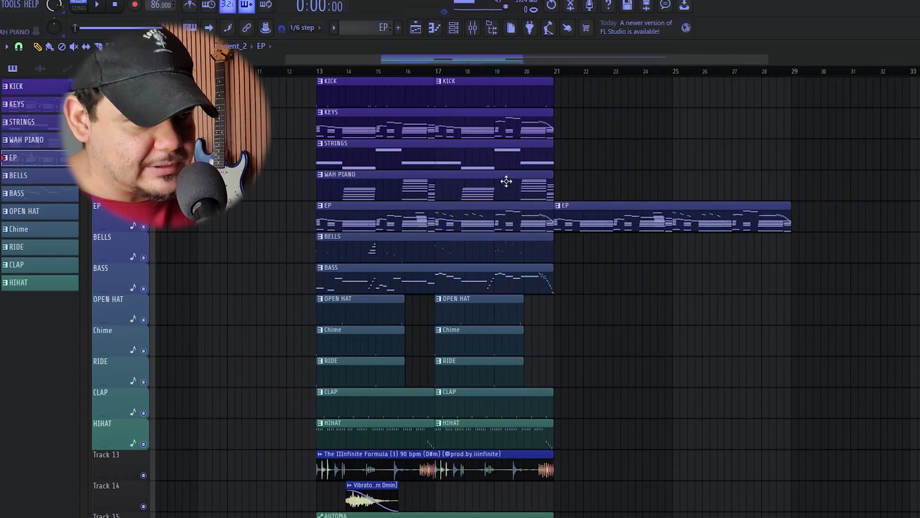
right_click(627, 204)
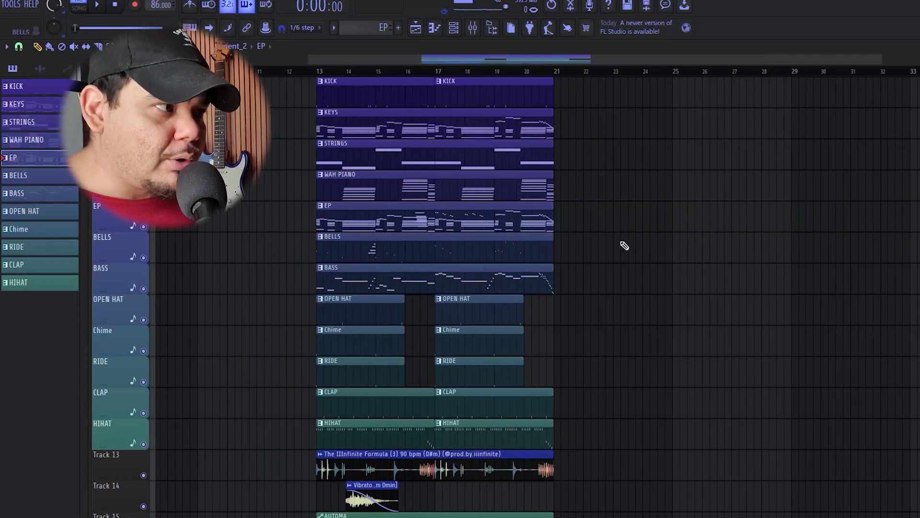
- Open the WAH PIANO pattern in the piano roll, select its stacked chords group by group and move the playback position to bar 4
double_click(445, 184)
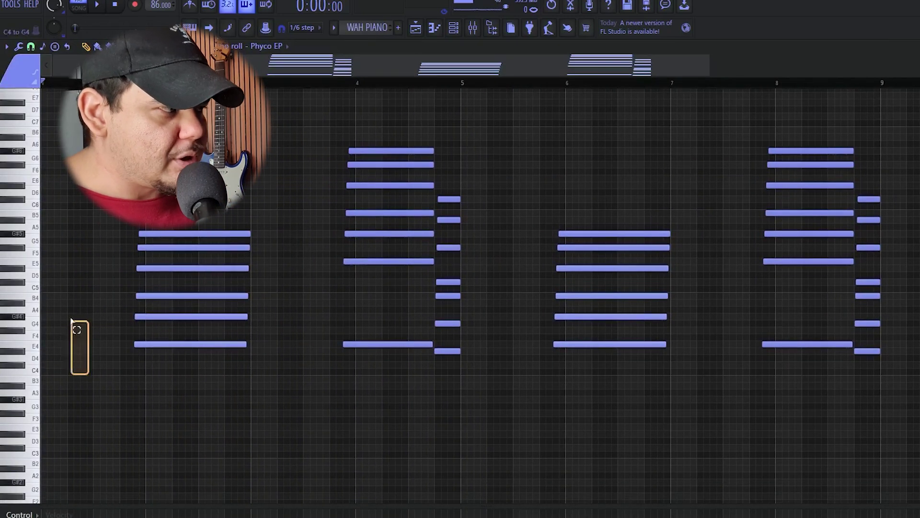
left_click_drag(290, 402, 304, 181)
left_click_drag(190, 390, 242, 169)
left_click_drag(385, 404, 397, 139)
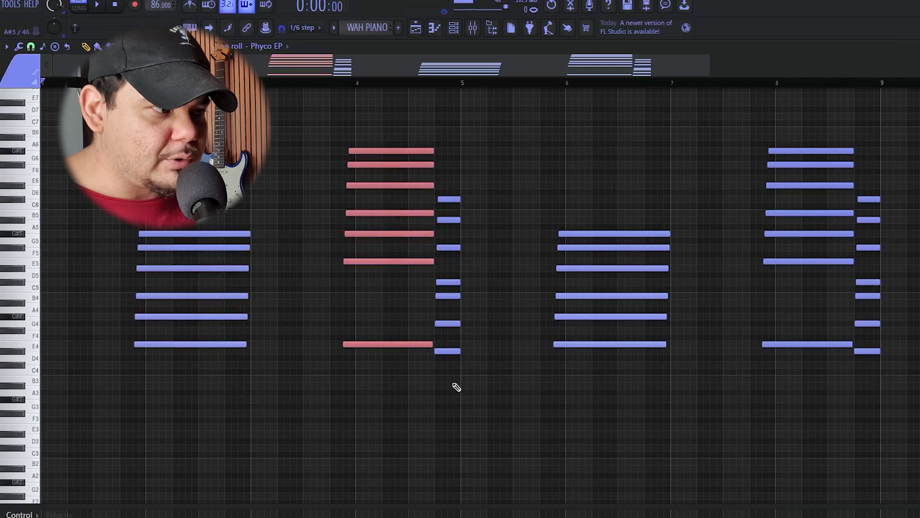
left_click_drag(456, 384, 456, 407)
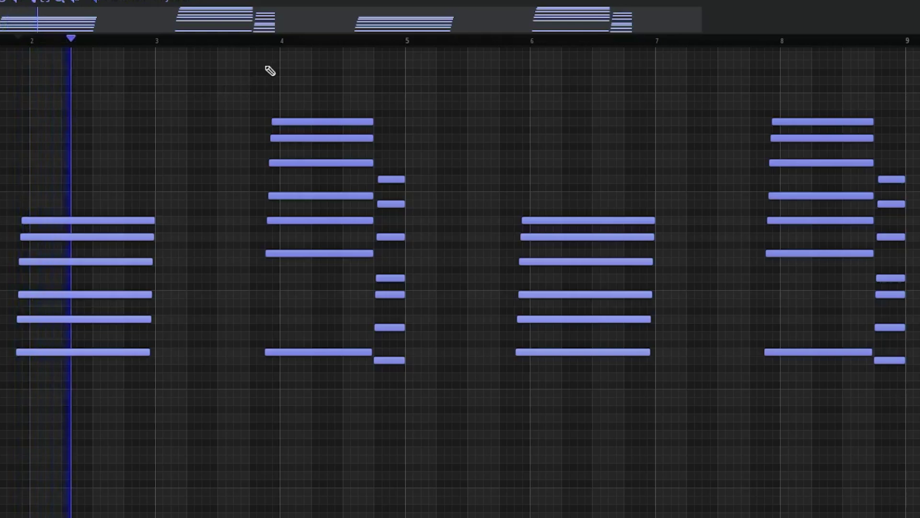
left_click(275, 41)
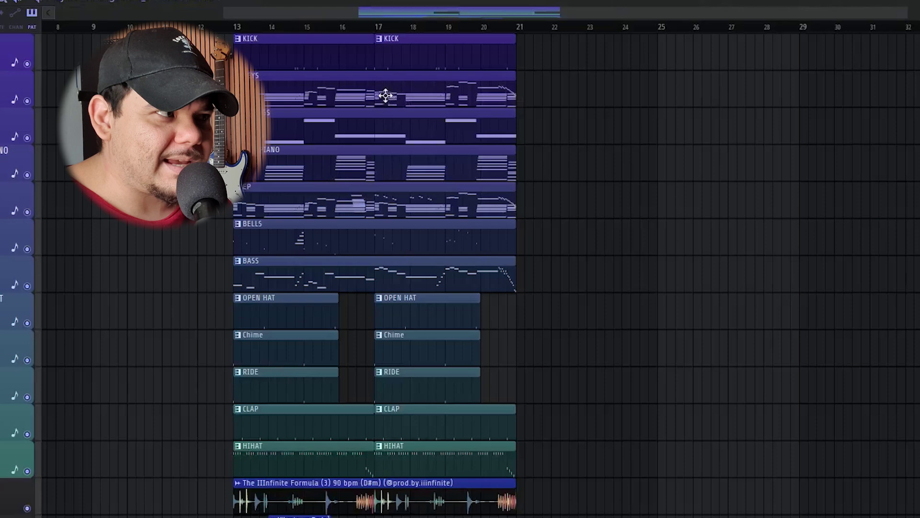
- Reopen the KEYS pattern and select its long chords around bars 2, 4, 6 and 8, plus the ending melody notes, for examination
double_click(386, 96)
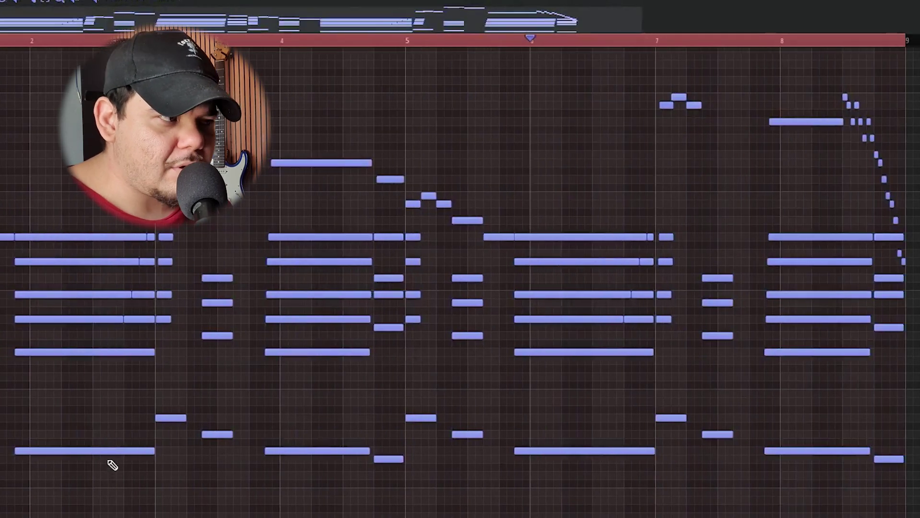
left_click_drag(91, 487, 84, 235)
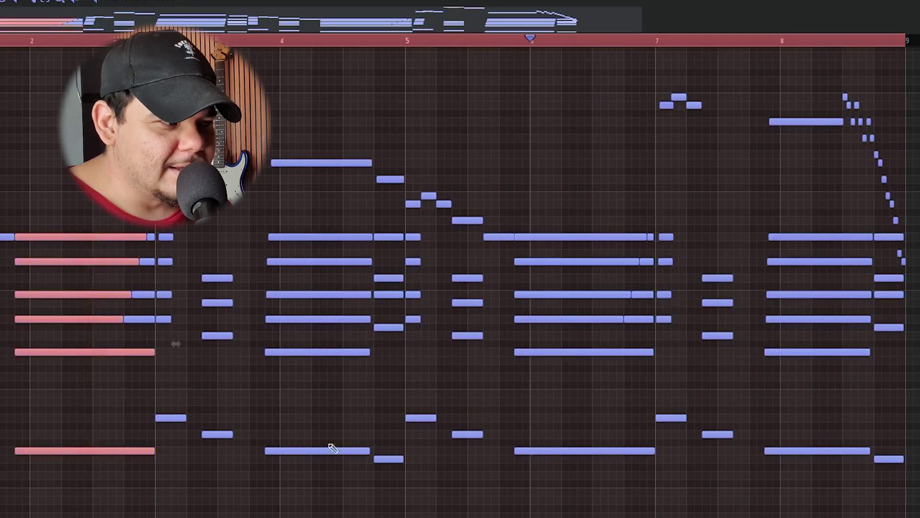
left_click_drag(312, 494, 379, 162)
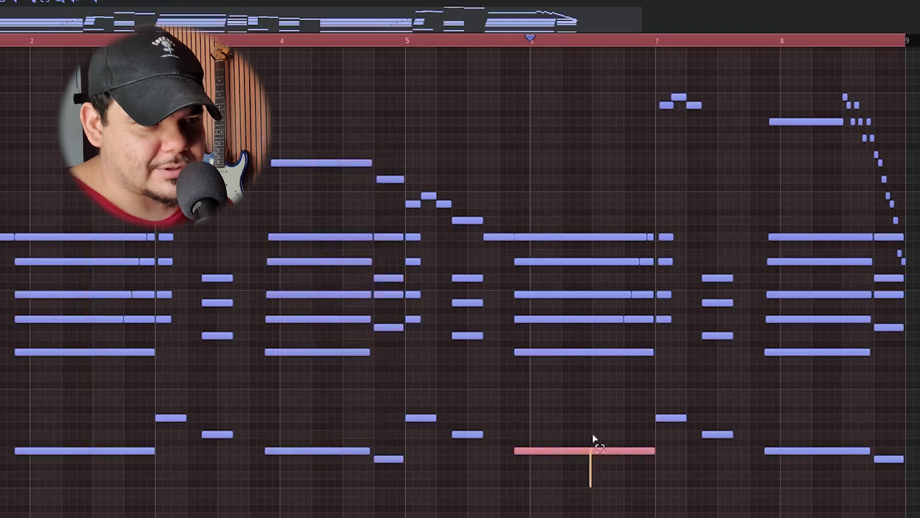
left_click_drag(594, 438, 599, 178)
left_click_drag(798, 494, 918, 93)
left_click(655, 120)
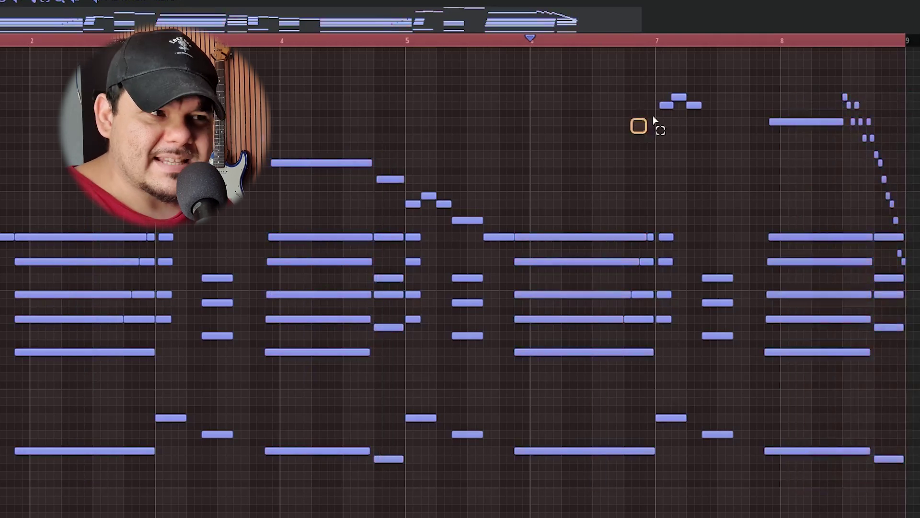
left_click_drag(828, 87, 918, 248)
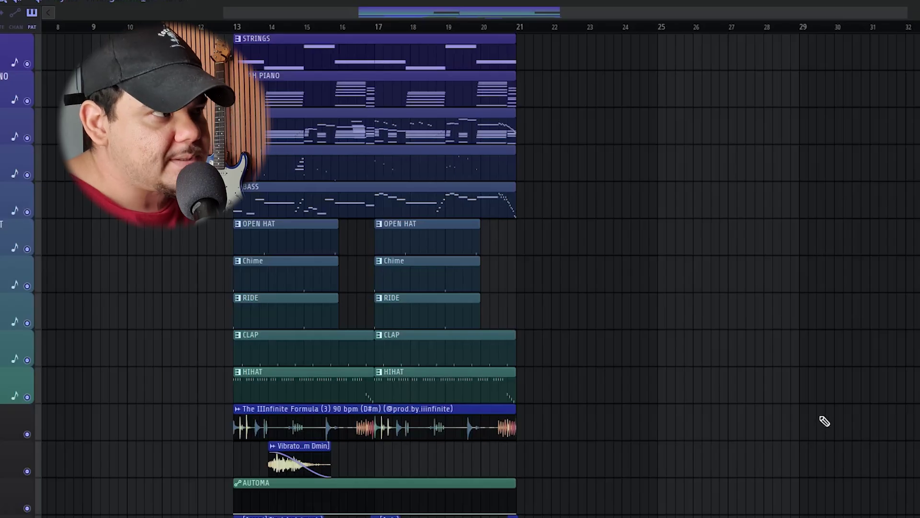
- Select all the clips of the arrangement between bars 13 and 21 for review and clear the selection
scroll(566, 140, "up", 1)
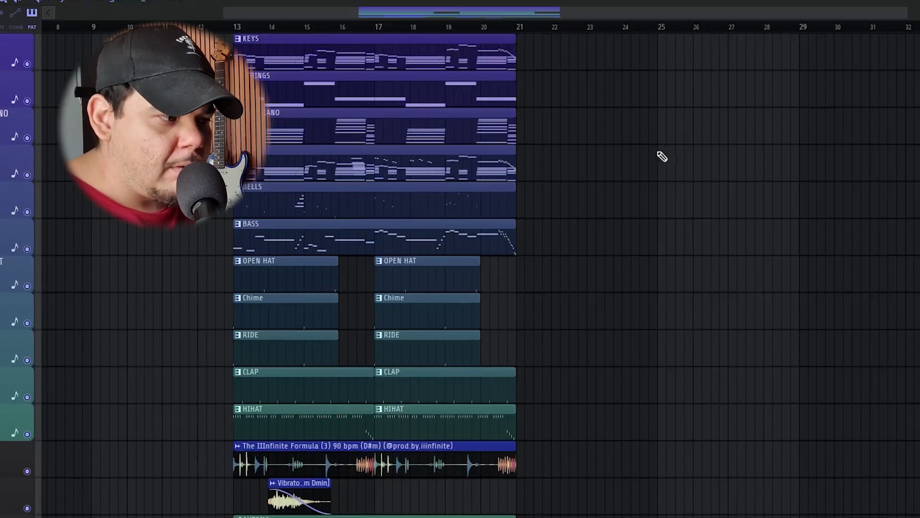
scroll(521, 31, "up", 1)
scroll(637, 134, "down", 2)
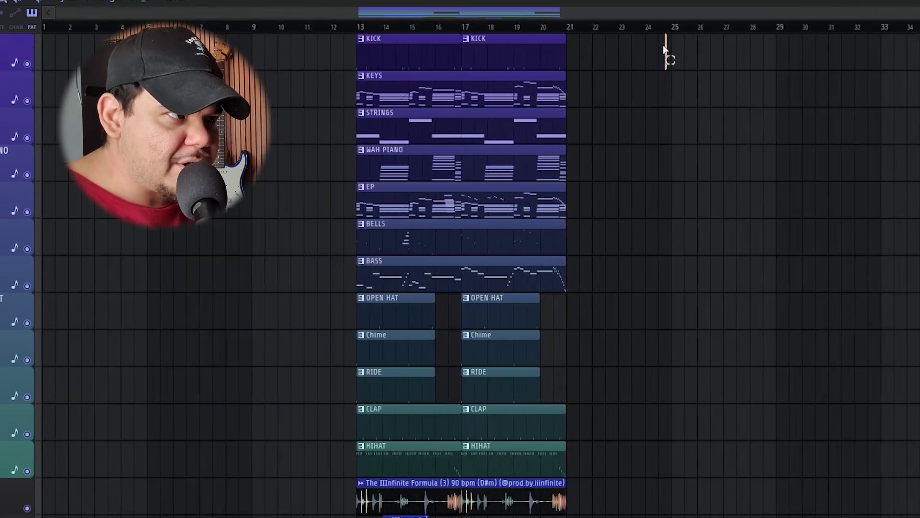
left_click_drag(666, 38, 253, 500)
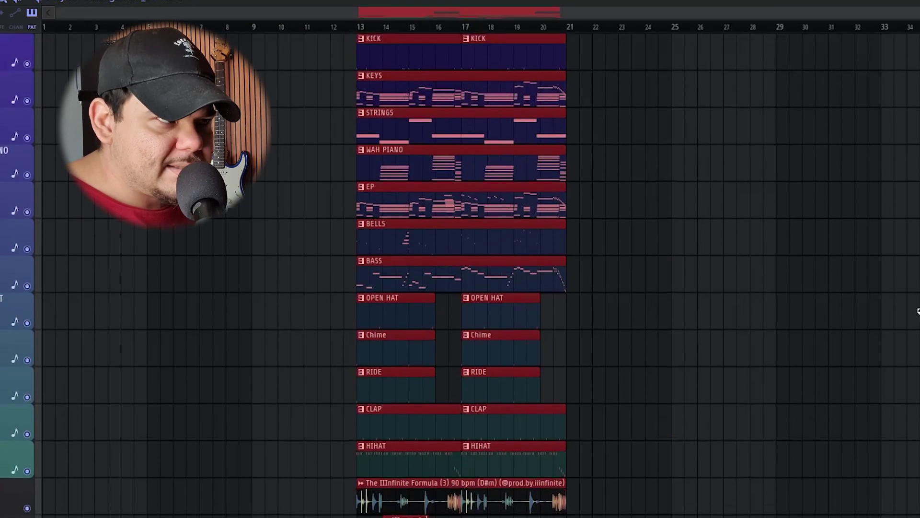
scroll(473, 38, "down", 2)
scroll(633, 503, "up", 2)
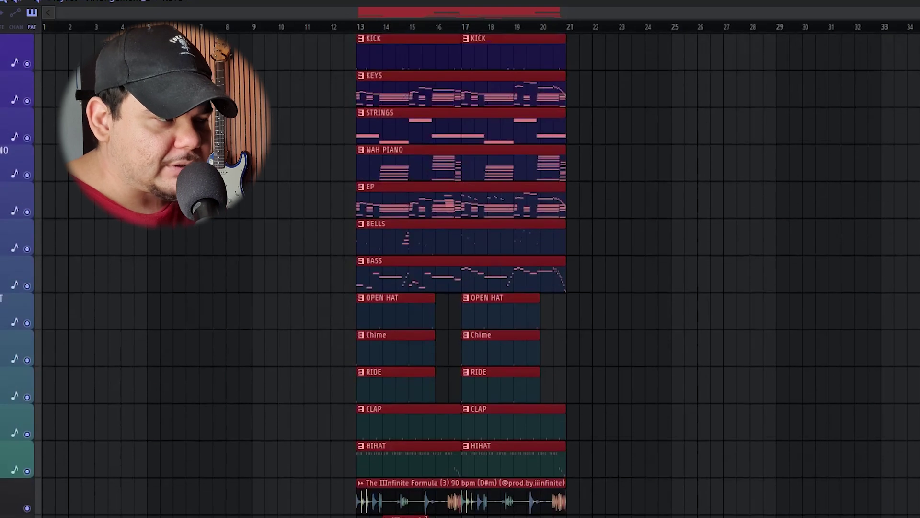
left_click(746, 152)
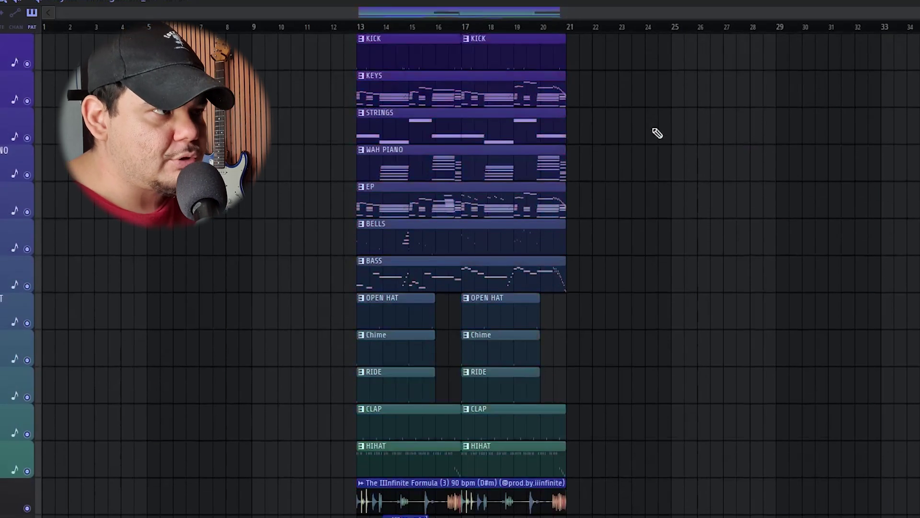
- Review the instruments in the channel rack, close it and place the playlist position marker just after bar 25
key("F6")
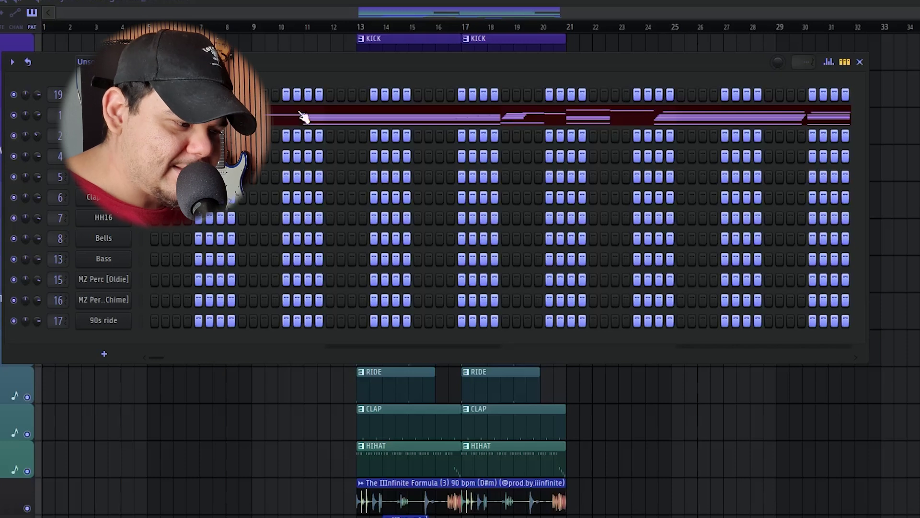
key("F6")
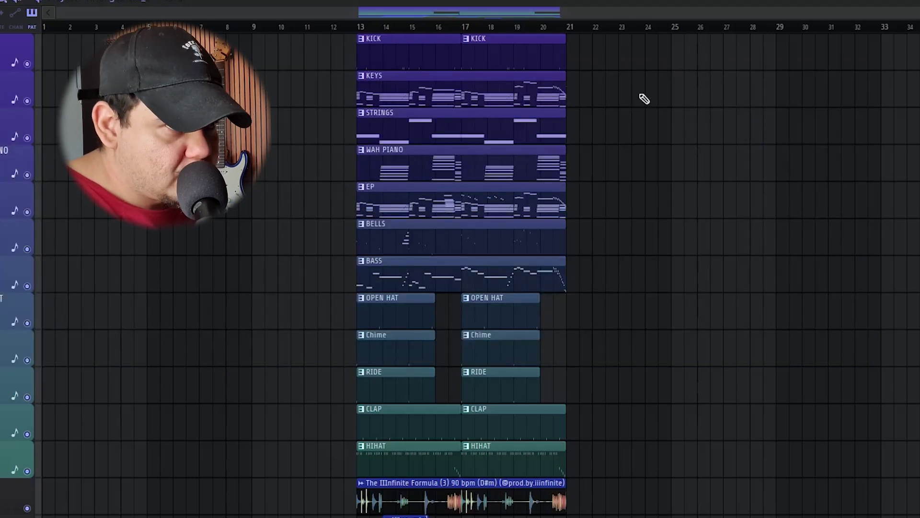
left_click(685, 26)
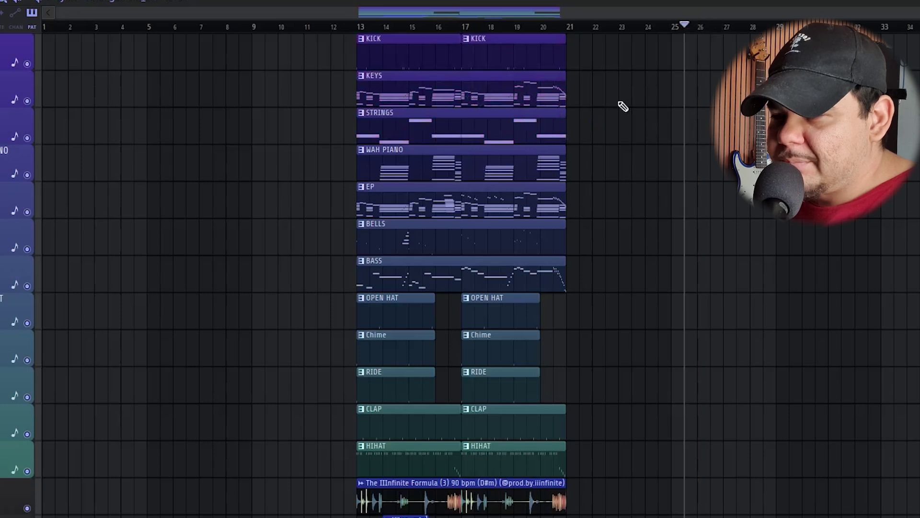
- Copy the KEYS, STRINGS, WAH PIANO, EP, BELLS and BASS clips from bars 13–21 to bars 5–13 and play from bar 5
left_click_drag(633, 72, 263, 289)
mouse_move(395, 275)
left_mouse_down()
mouse_move(370, 256)
mouse_move(214, 279)
mouse_move(238, 278)
left_mouse_up()
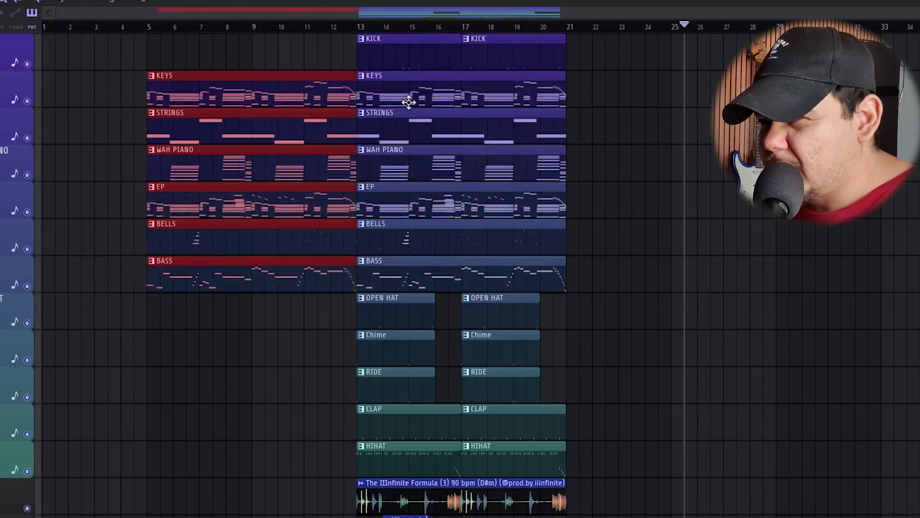
scroll(497, 329, "down", 2)
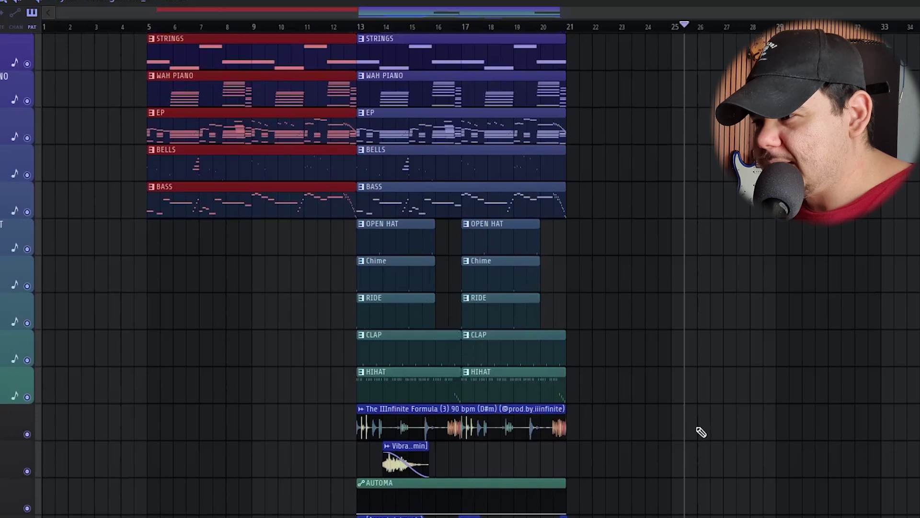
scroll(203, 368, "up", 2)
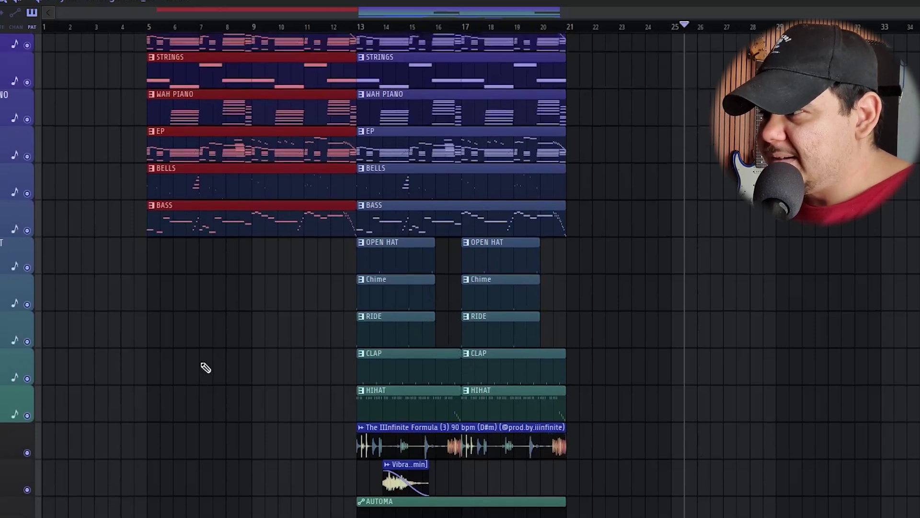
left_click(147, 27)
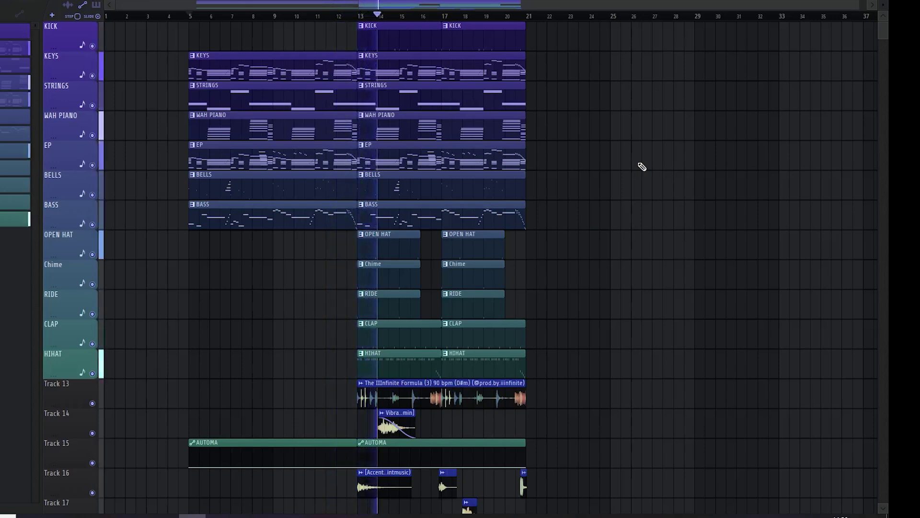
key("space")
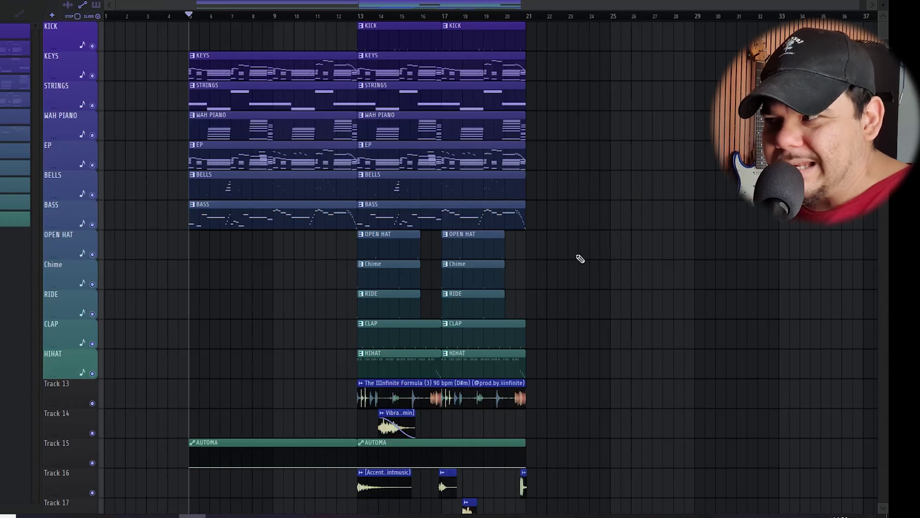
- Open the EP pattern in the piano roll and examine the high melody notes from bar 5 onward
double_click(310, 163)
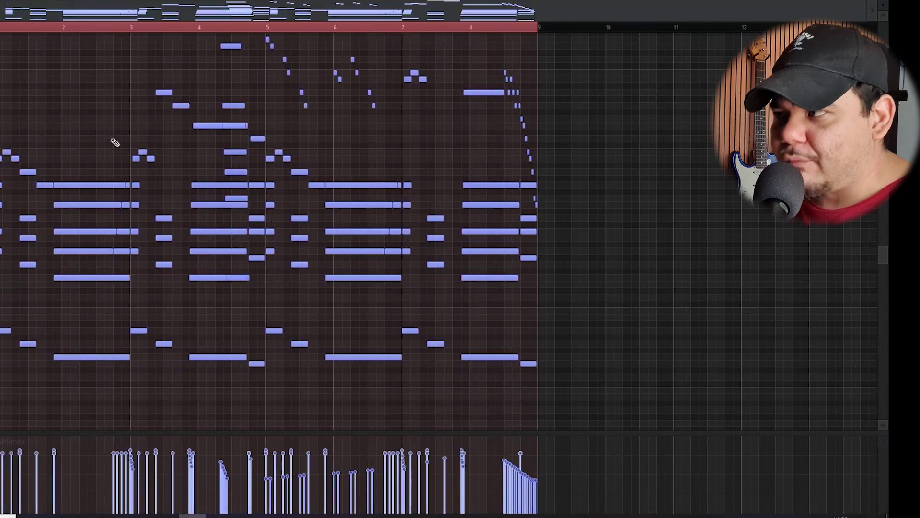
scroll(391, 288, "up", 3)
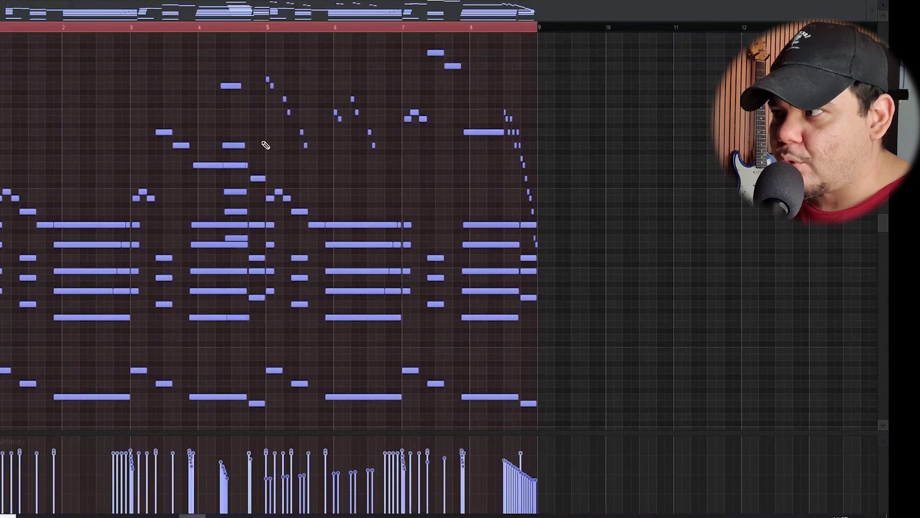
left_click_drag(263, 134, 499, 53)
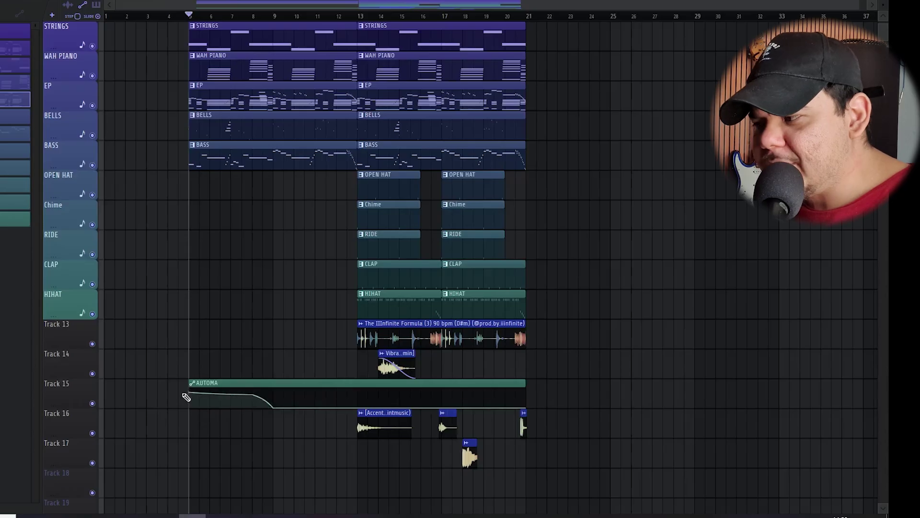
- Move the AUTOMA clip on Track 15 to start at bar 9, slice it at bar 21 and delete the excess
mouse_move(282, 394)
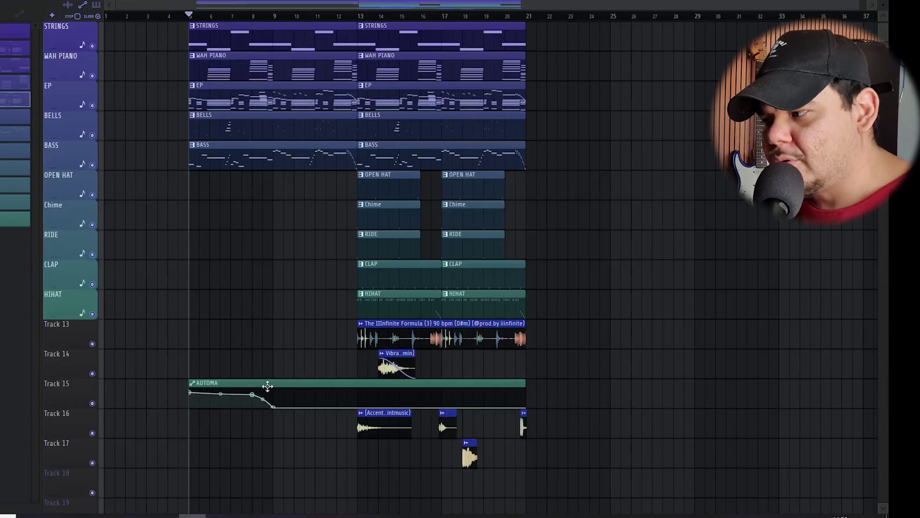
left_click_drag(272, 386, 350, 387)
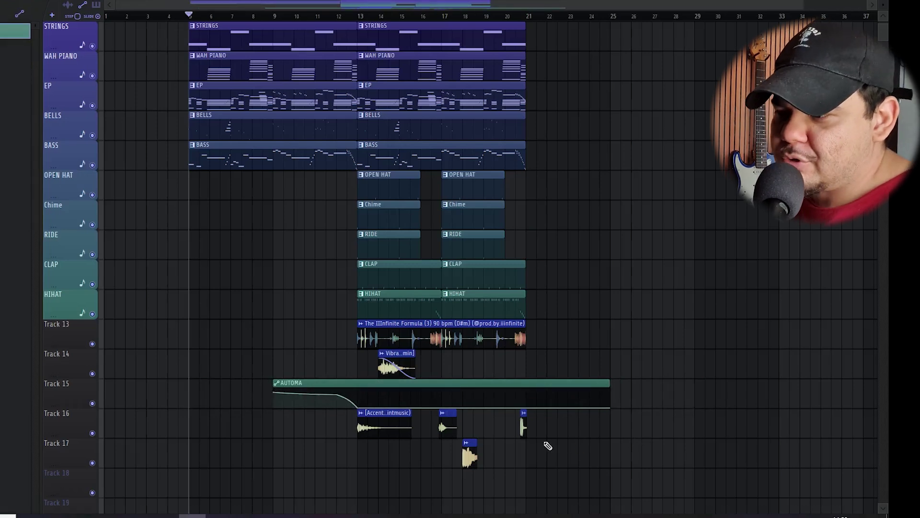
left_click_drag(529, 368, 530, 365)
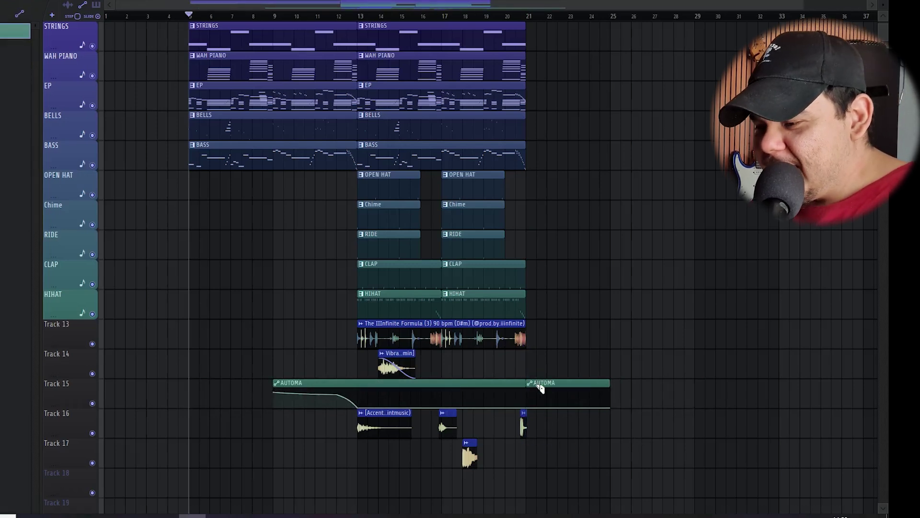
right_click(563, 397)
key("p")
- Slice the KEYS to BASS clips at bar 9, delete their bars 5–9 portions and set the playback position to bar 9
scroll(264, 335, "up", 2)
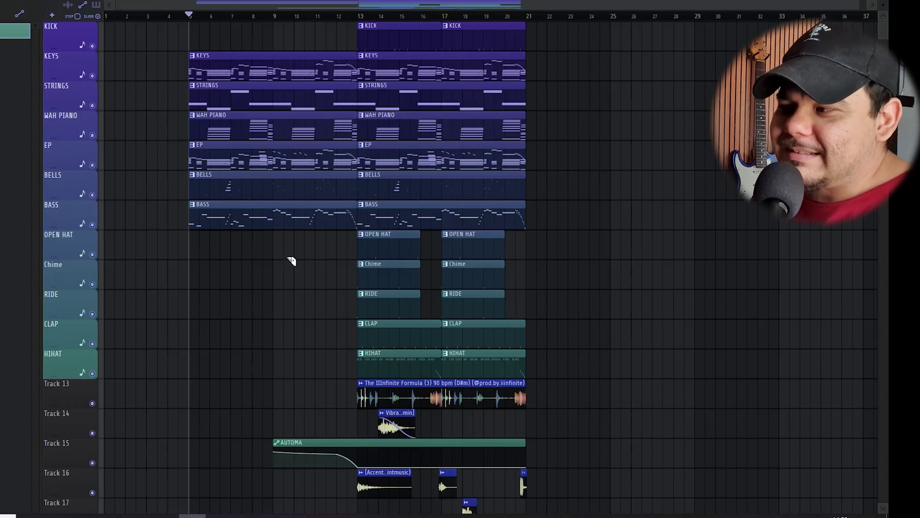
left_click_drag(284, 263, 285, 56)
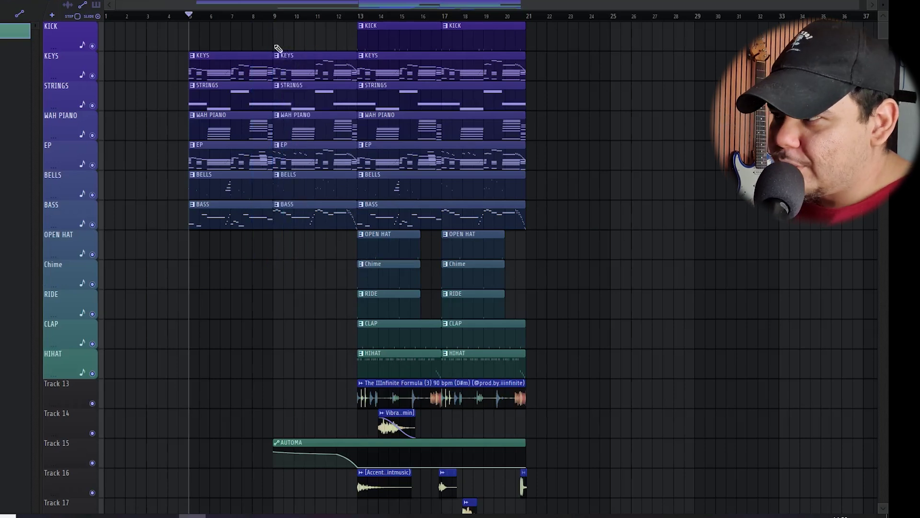
right_click(231, 67)
right_click(236, 93)
right_click(240, 124)
right_click(243, 159)
right_click(247, 187)
right_click(249, 215)
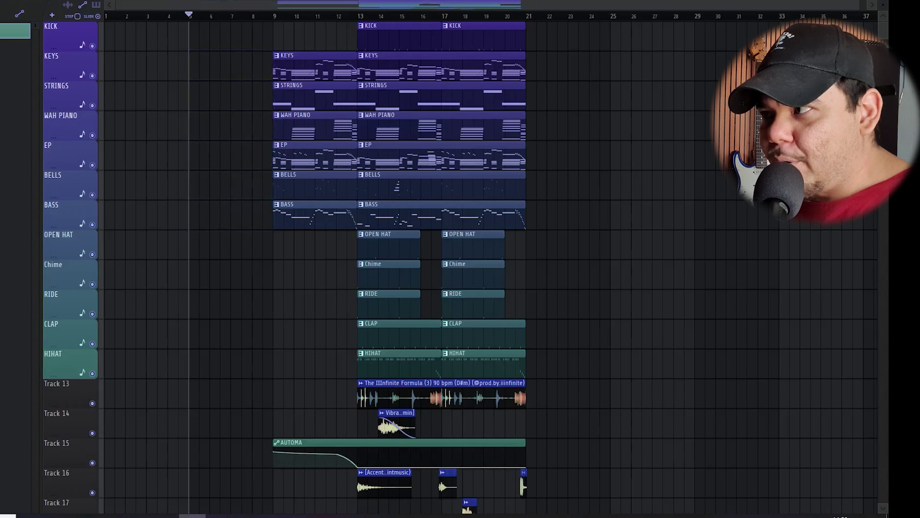
left_click(274, 17)
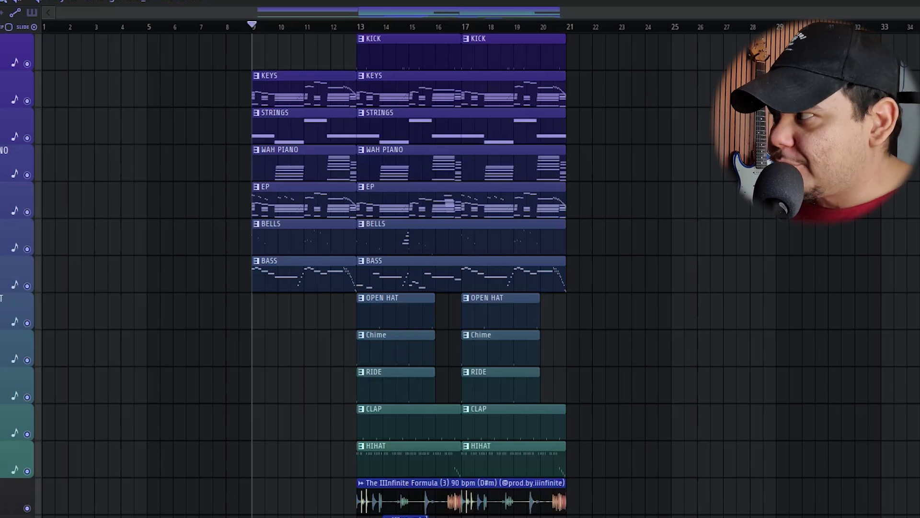
- Copy the EP clip from bar 13 to bar 21 and fill bars 21–29 with two KICK clips
scroll(408, 269, "down", 2)
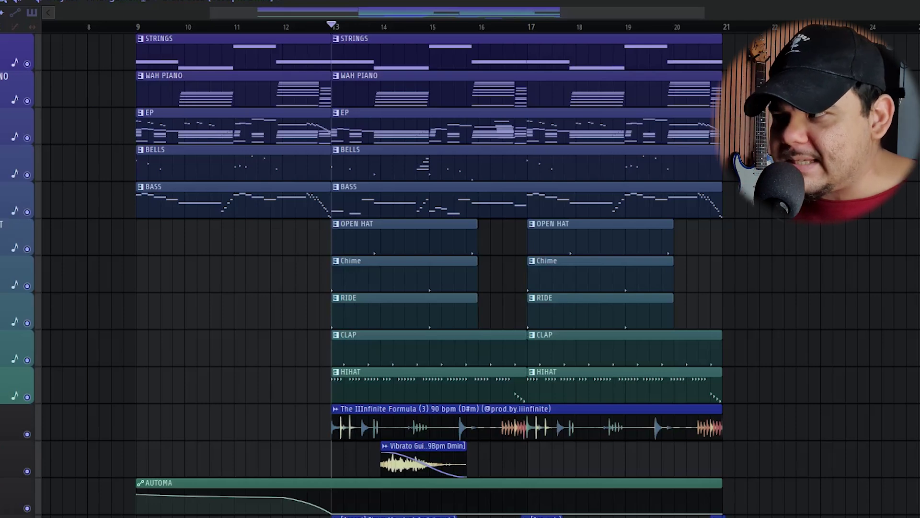
scroll(287, 421, "up", 2)
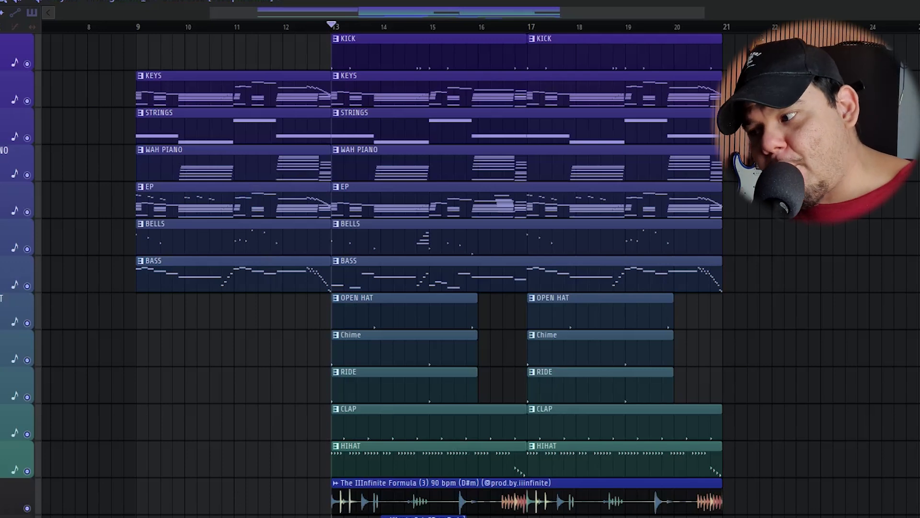
scroll(460, 273, "down", 2)
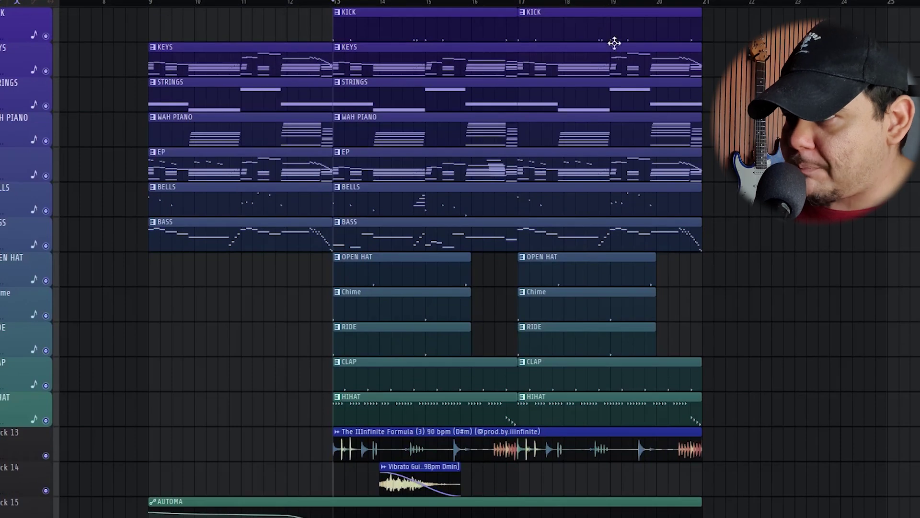
scroll(740, 426, "down", 2)
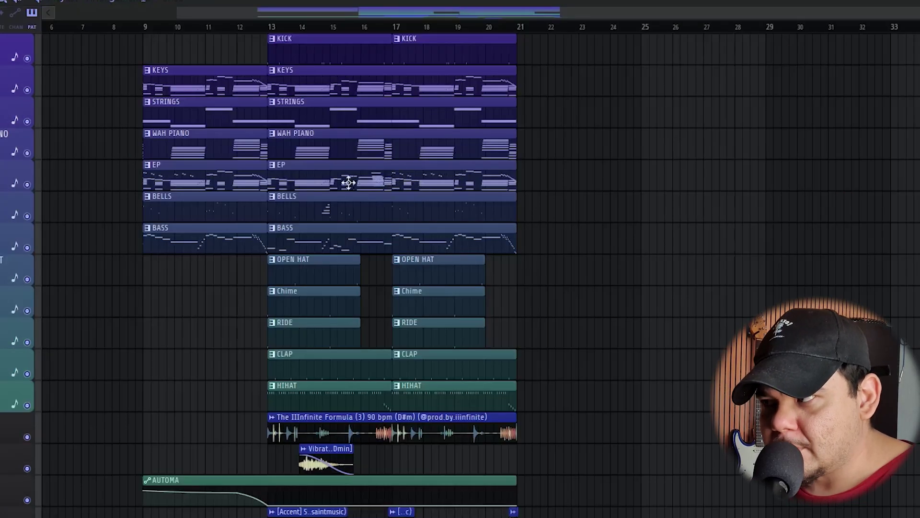
left_click_drag(311, 171, 560, 173)
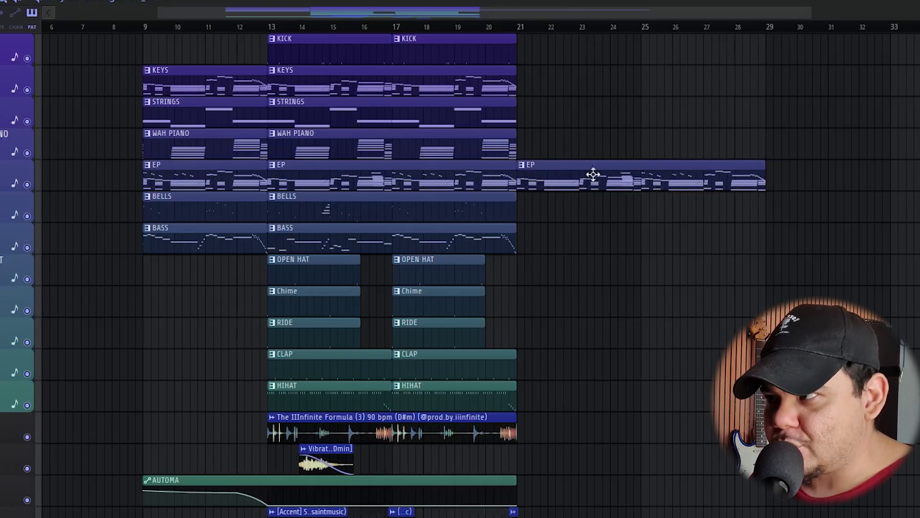
left_click_drag(593, 35, 551, 66)
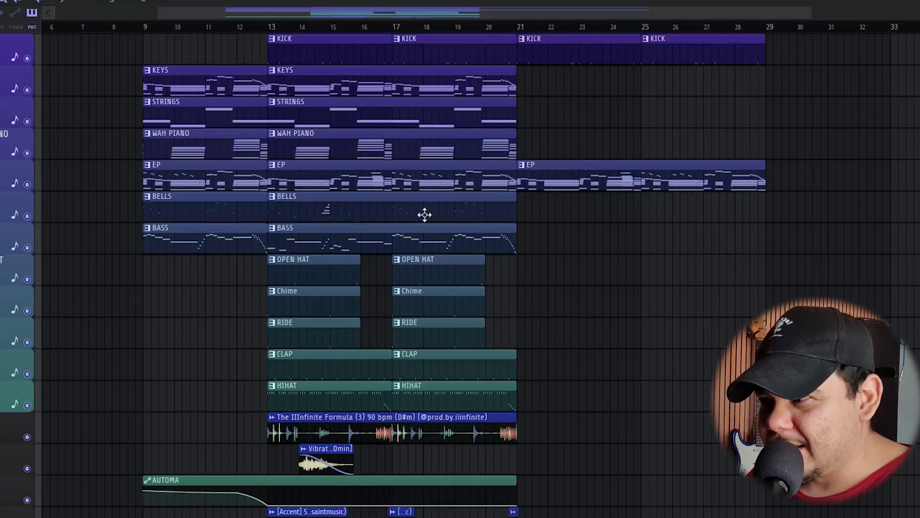
- Copy the BELLS, BASS, percussion and IIInfinite Formula clips from bars 13–21 to bars 21–29, deleting the Vibrato guitar copy
left_click_drag(573, 246, 403, 232)
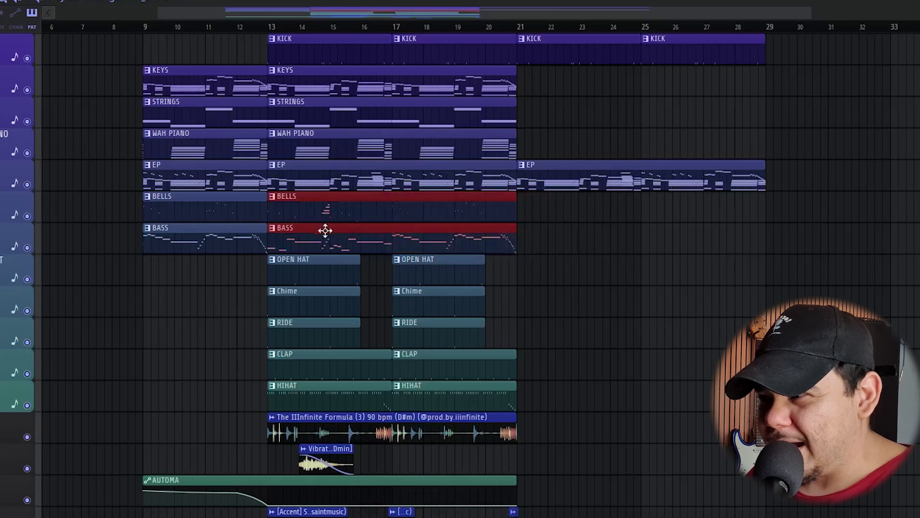
left_click_drag(324, 231, 558, 429, "shift")
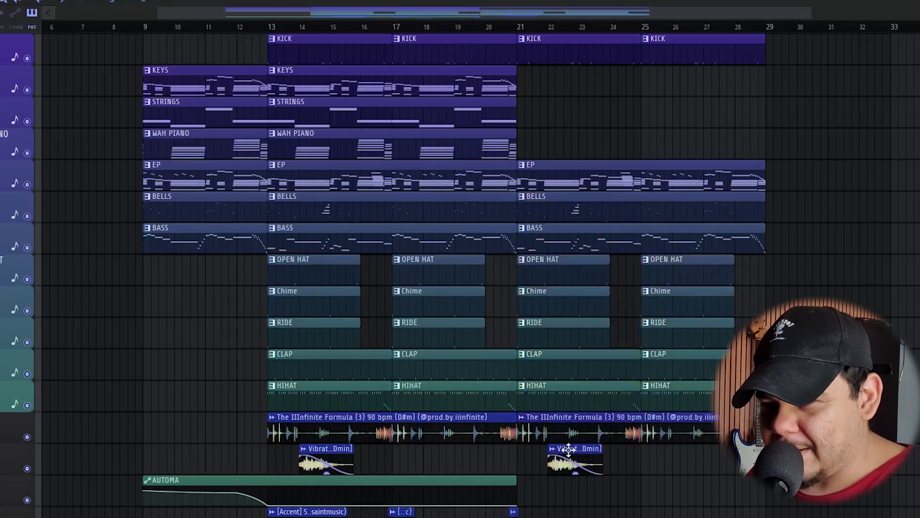
right_click(570, 451)
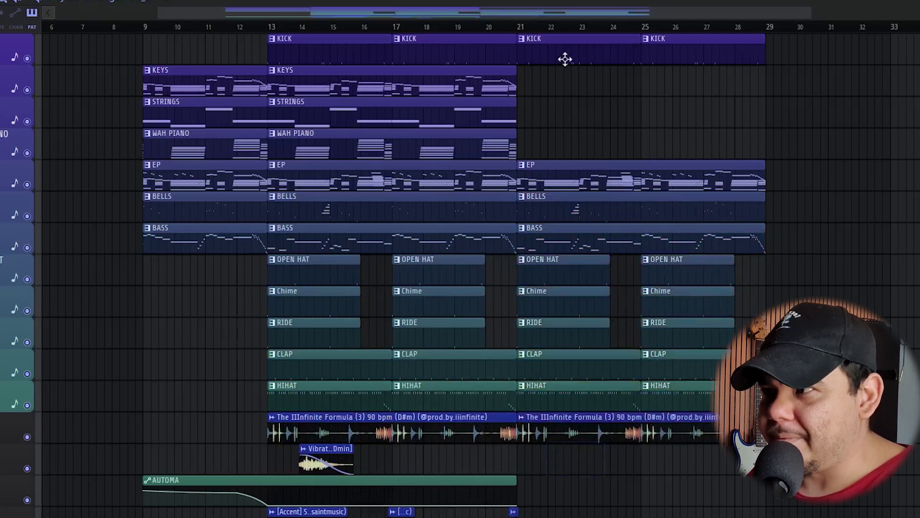
- Audition the transition into bar 21 from just before bar 19 and copy the KEYS clip to bars 21–29
left_click(448, 26)
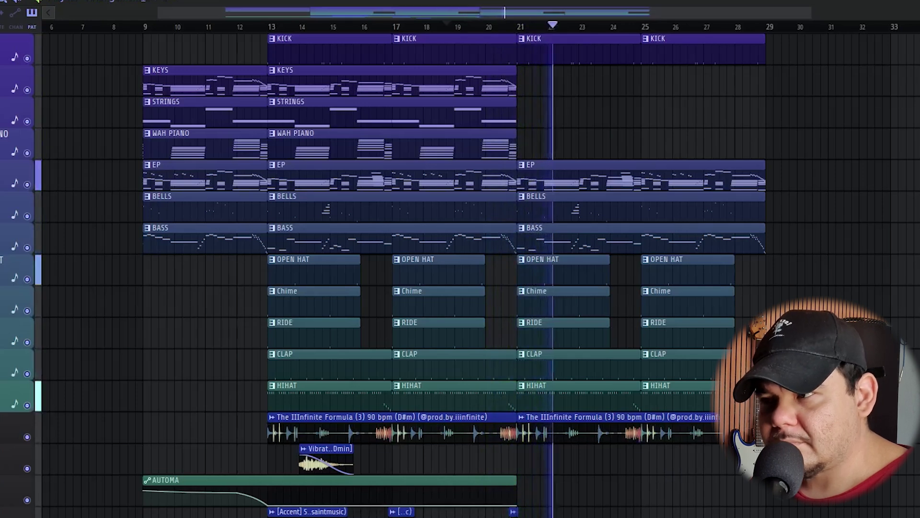
key("space")
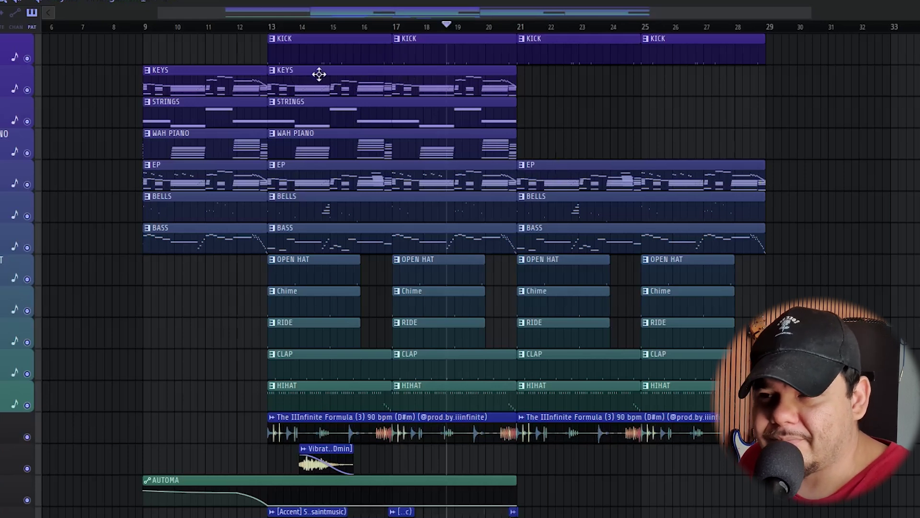
mouse_move(319, 75)
left_mouse_down()
mouse_move(438, 62)
mouse_move(579, 76)
mouse_move(566, 76)
left_mouse_up()
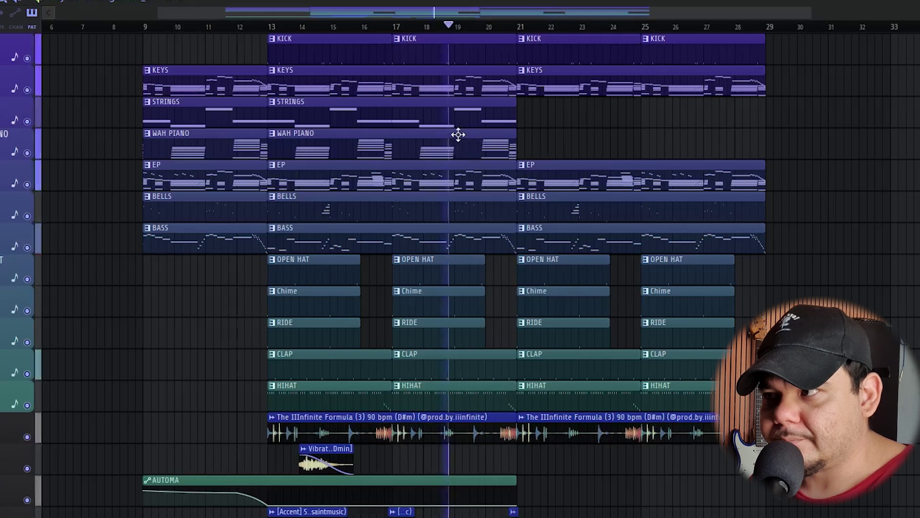
key("space")
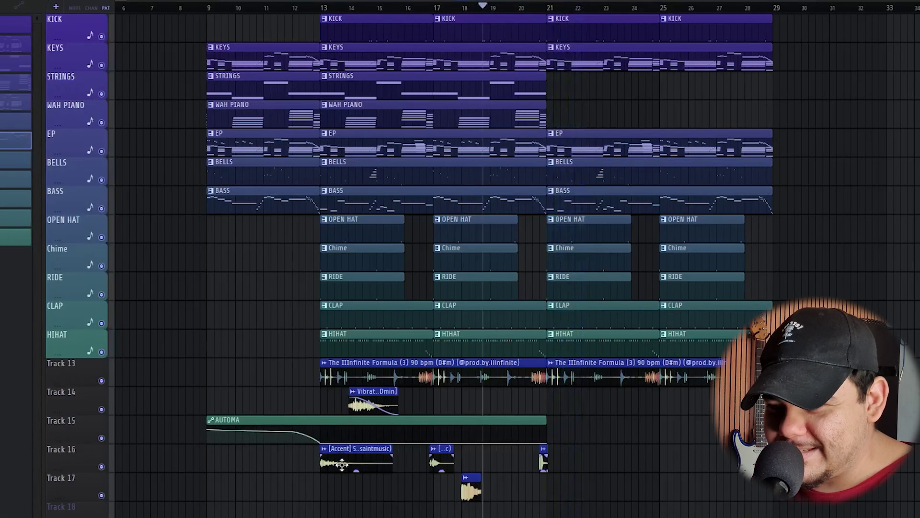
- Copy the [Accent] Strum Wah clip from bar 13 on Track 16 to Track 17, aligned to bar 21
left_click_drag(342, 463, 361, 462)
left_click_drag(527, 456, 539, 490)
scroll(576, 449, "up", 5)
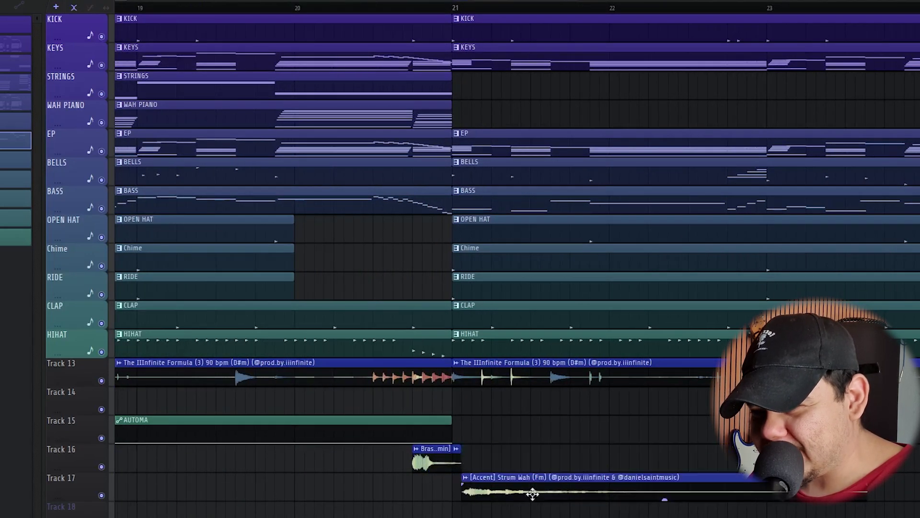
scroll(413, 513, "down", 4)
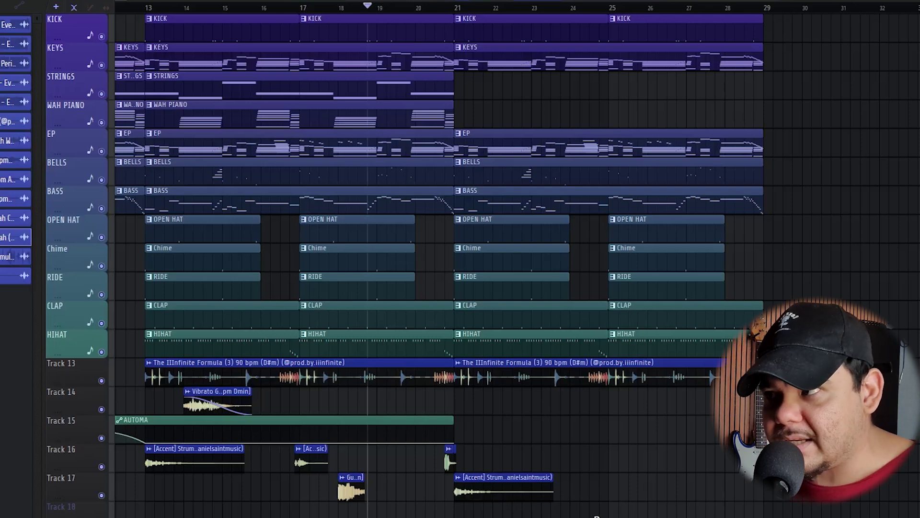
- Review the arrangement's sections by selecting the time range from bar 9 to 13, then extending it to bar 21
scroll(596, 516, "left", 4)
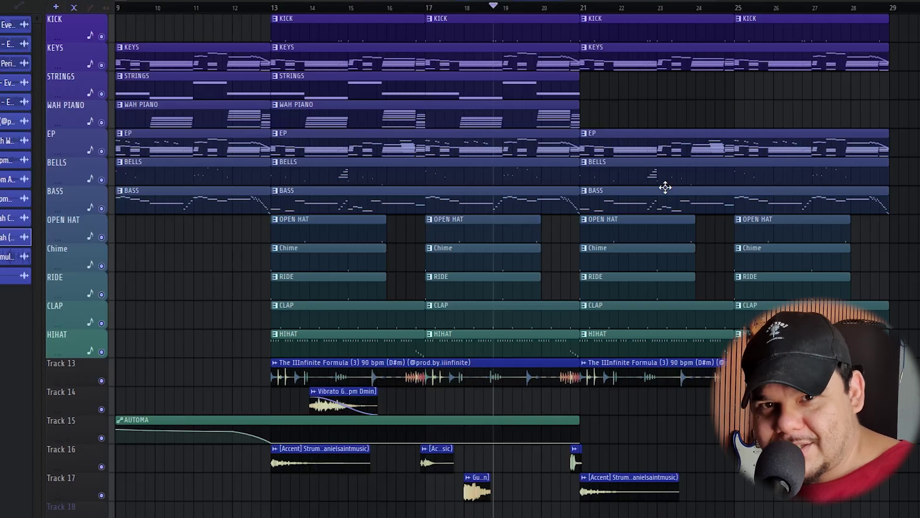
scroll(475, 272, "left", 1)
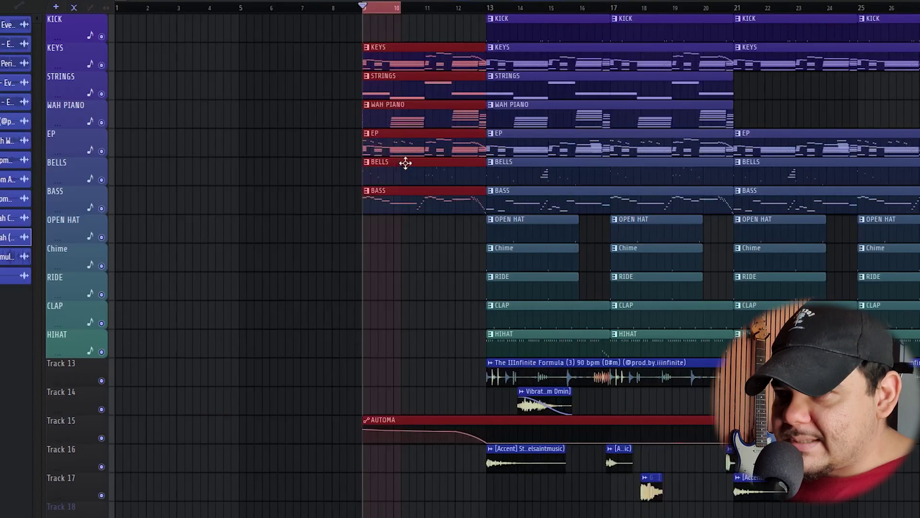
scroll(406, 163, "up", 2)
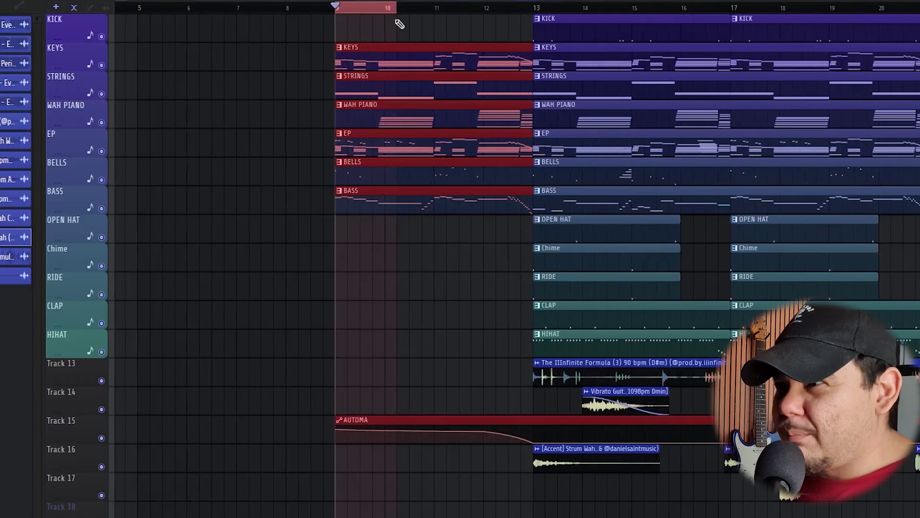
left_click_drag(398, 18, 533, 21)
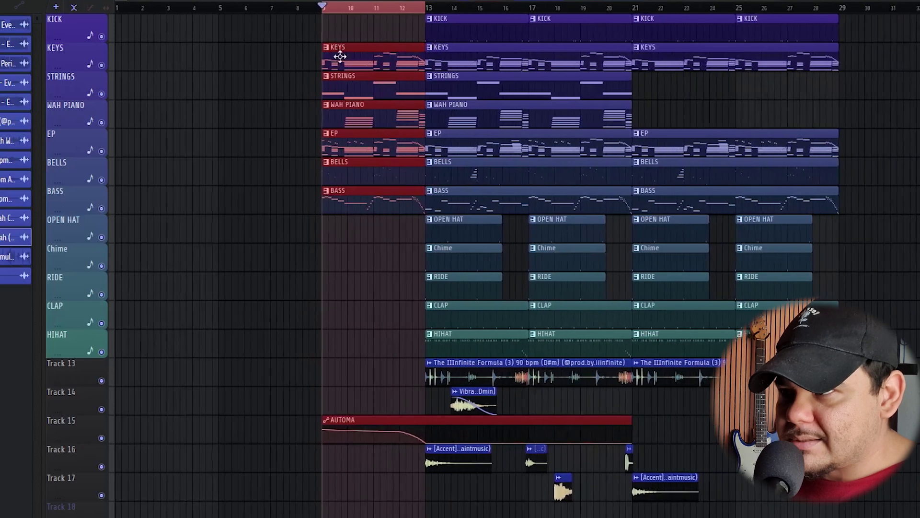
scroll(499, 38, "down", 2)
left_click_drag(439, 16, 635, 10)
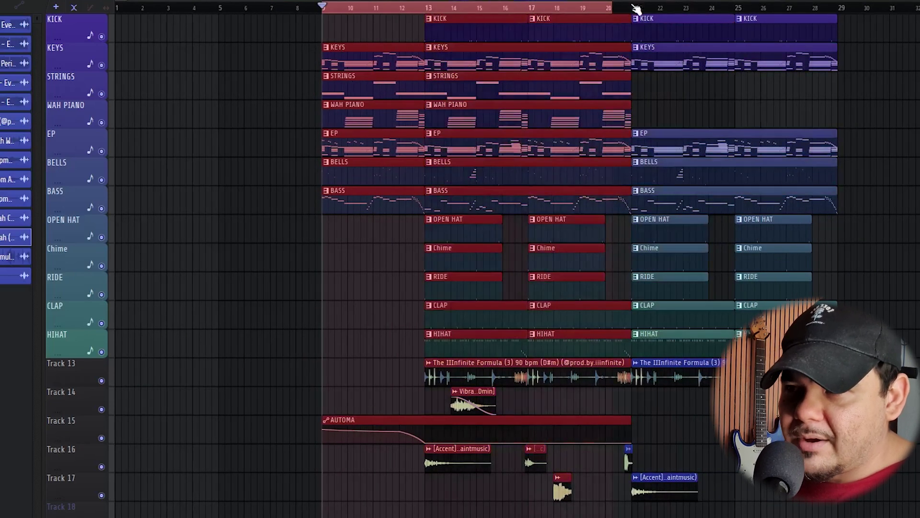
- Copy all the clips in bars 21–29 to bars 29–37
scroll(636, 10, "down", 2)
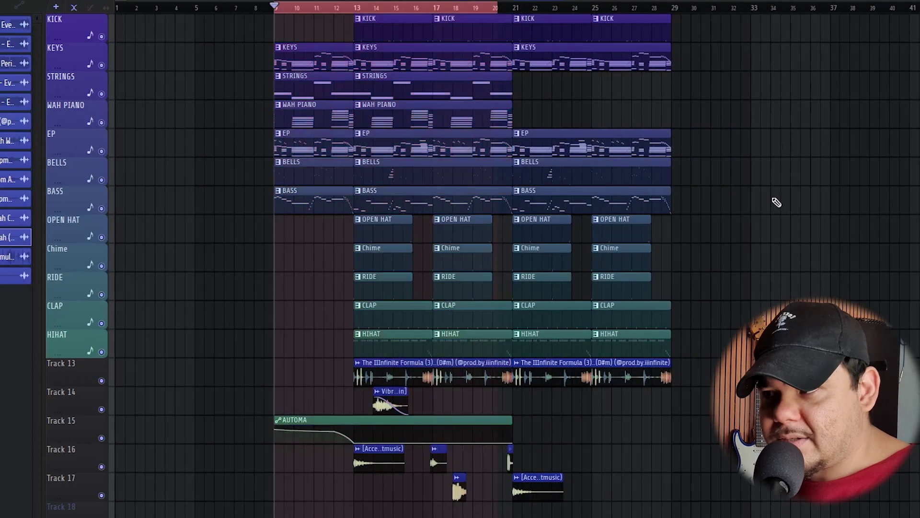
left_click_drag(719, 16, 533, 415)
left_click_drag(565, 31, 724, 39)
left_click(612, 102)
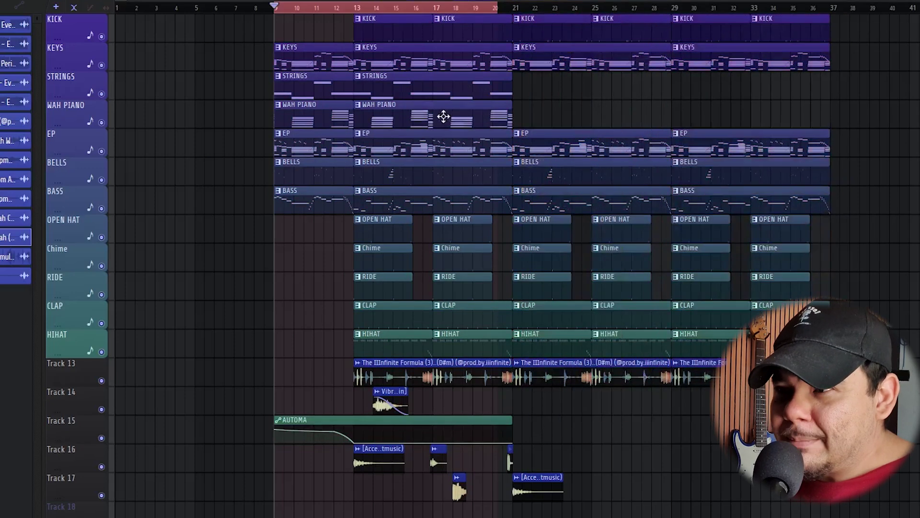
- Copy the WAH PIANO clip from bars 13–21 to bars 29–37 and delete the IIInfinite Formula clip at bar 29
left_click_drag(439, 117, 757, 125)
scroll(637, 448, "down", 1)
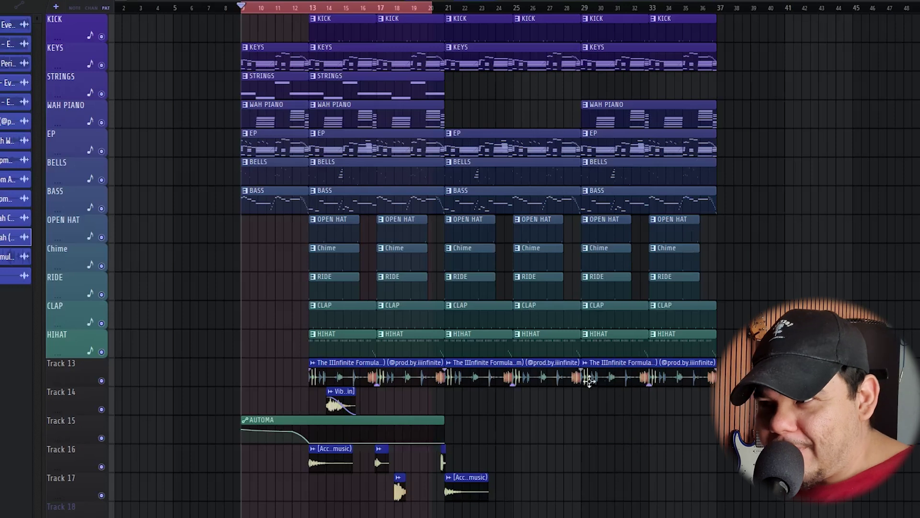
right_click(604, 372)
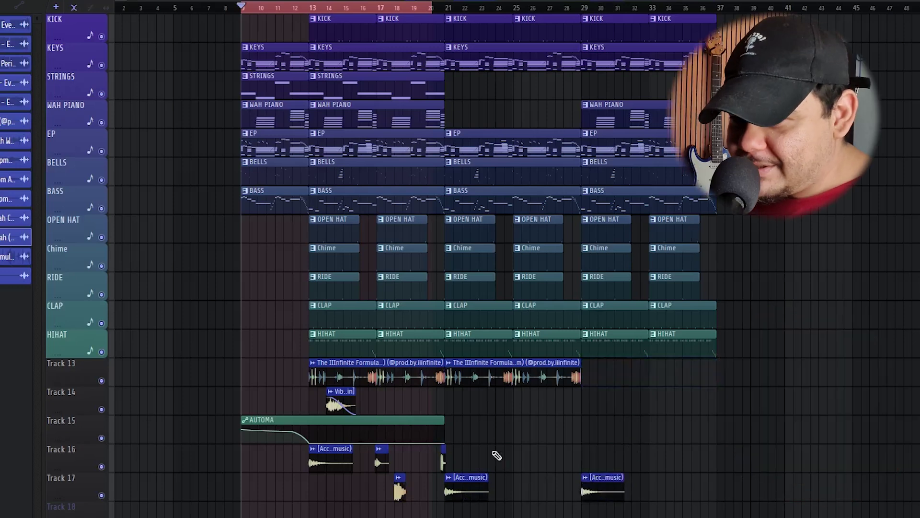
- Copy the short audio clip at the end of bar 20 on Track 16 to just before bar 37
left_click_drag(492, 453, 437, 461)
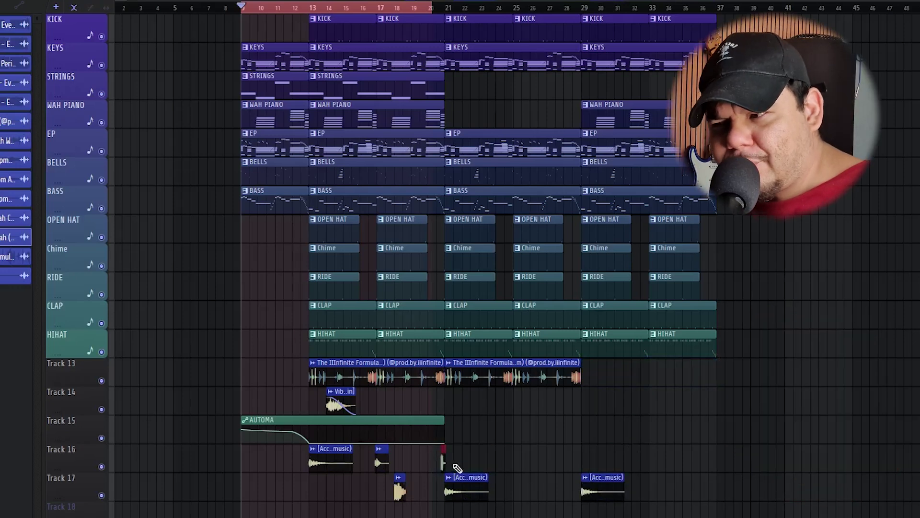
scroll(443, 463, "up", 2)
scroll(444, 463, "up", 2)
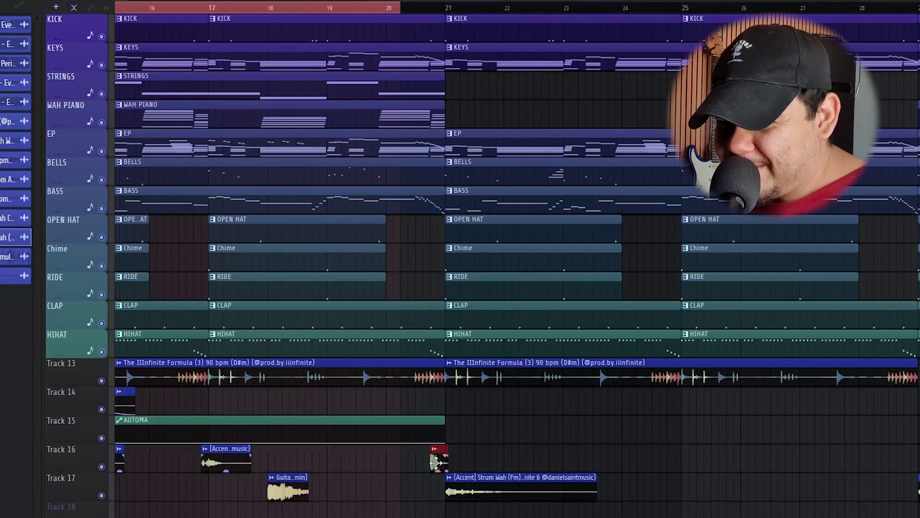
left_click_drag(436, 461, 869, 497)
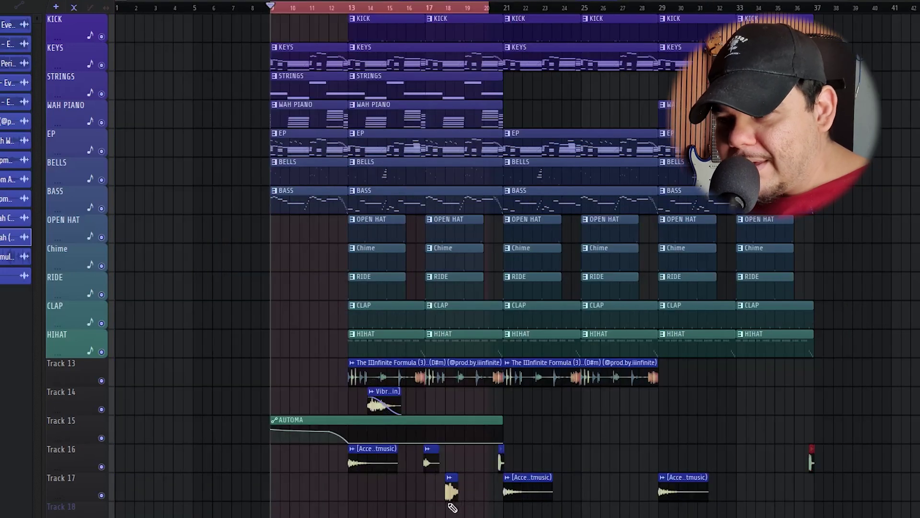
- Split the AUTOMA clip at bar 13 and copy the full bars 13–21 section to bar 37
key("c")
left_click(350, 430)
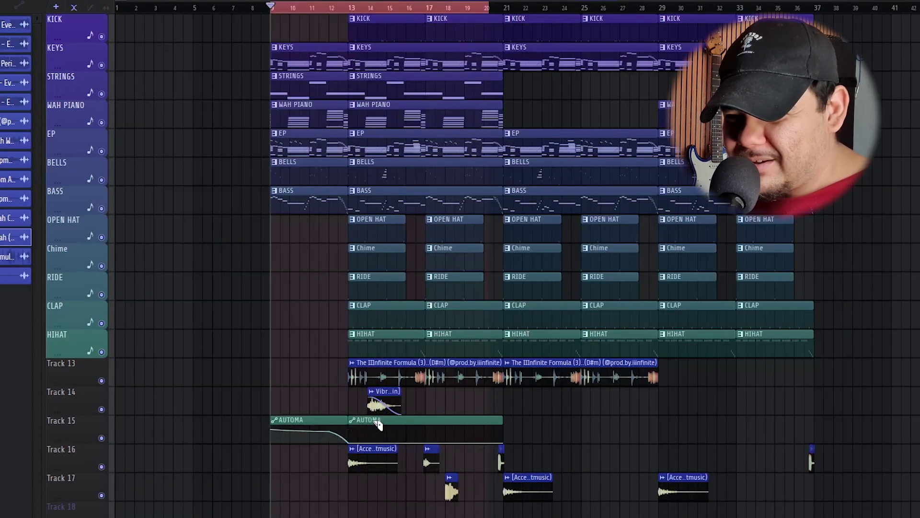
left_click_drag(369, 421, 836, 433)
left_click_drag(483, 516, 848, 34)
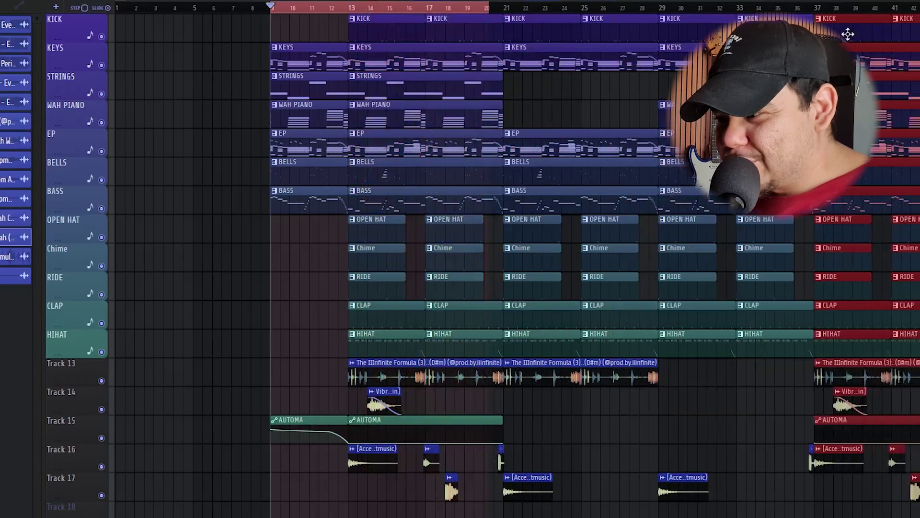
left_click(873, 428)
scroll(840, 438, "up", 3)
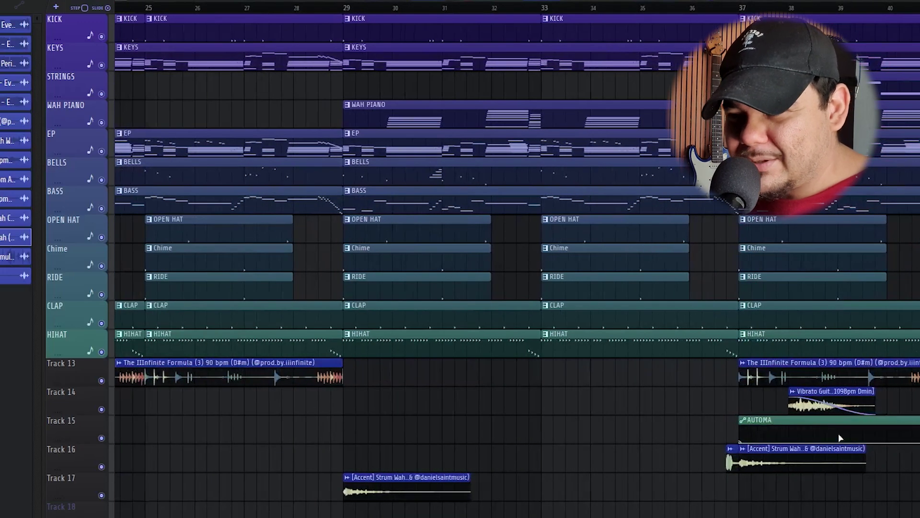
scroll(522, 496, "down", 3)
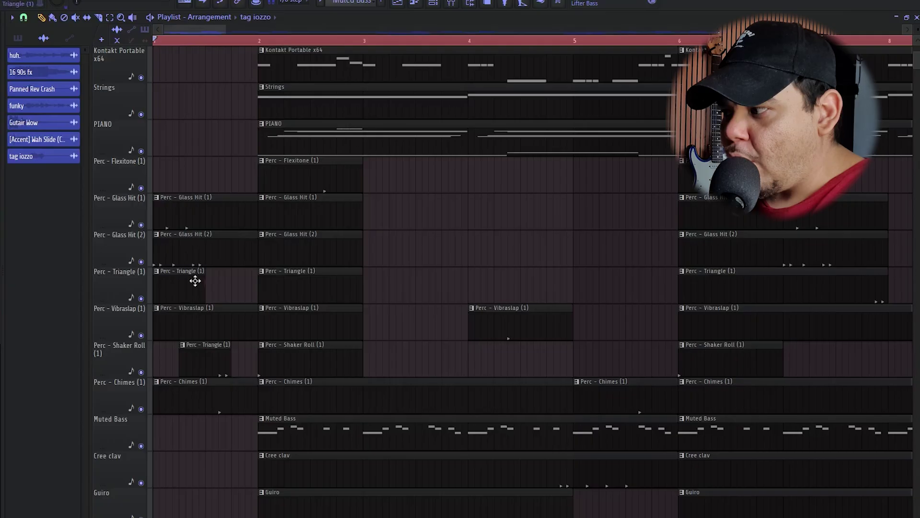
- Examine the other project's arrangement, from the opening percussion and melodic layers to its full-length section structure
scroll(180, 259, "down", 2)
scroll(225, 149, "up", 4)
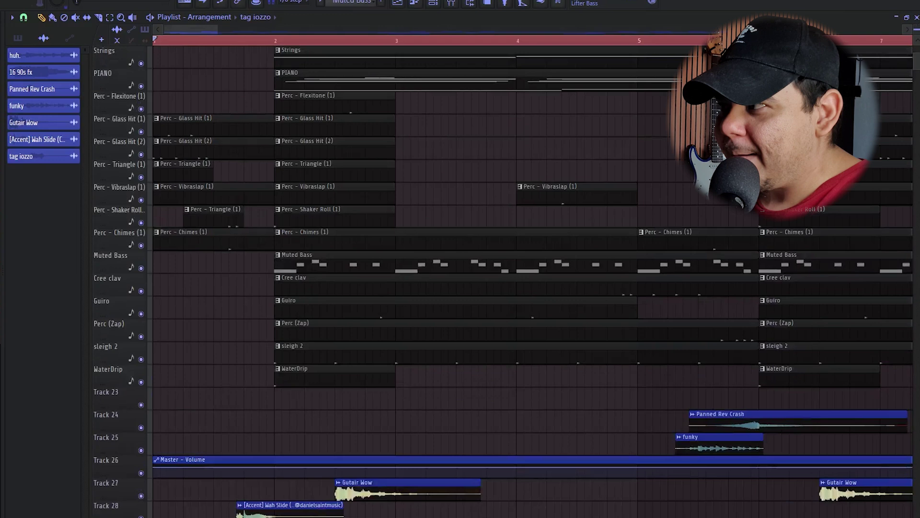
mouse_move(917, 29)
left_mouse_down()
mouse_move(916, 48)
mouse_move(917, 32)
left_mouse_up()
scroll(464, 132, "down", 1)
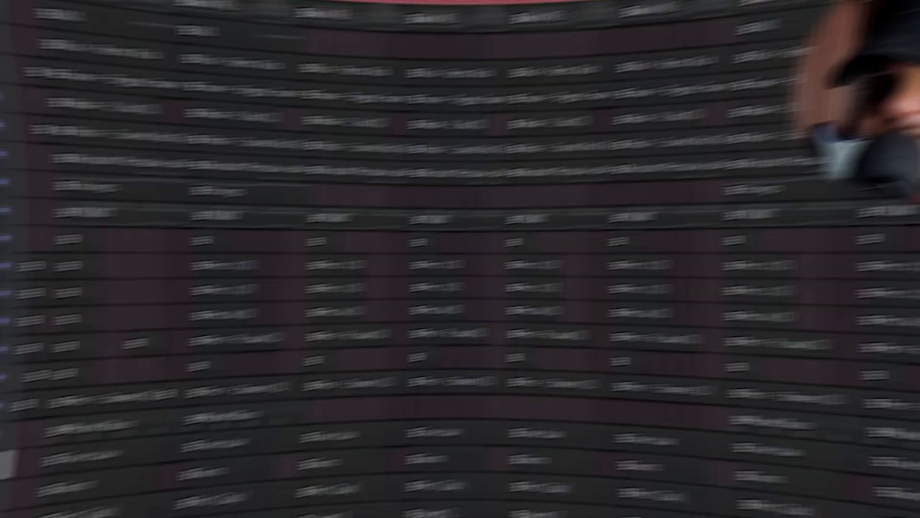
scroll(461, 276, "up", 2)
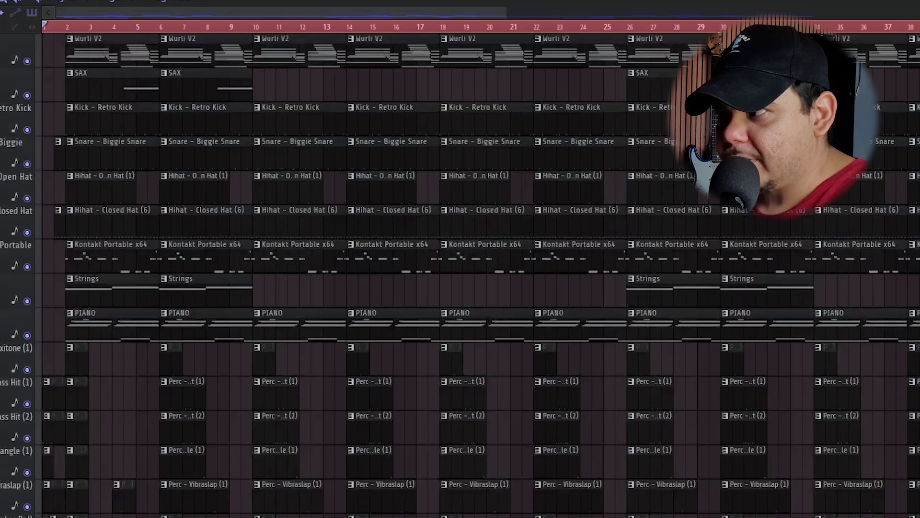
scroll(52, 225, "up", 3)
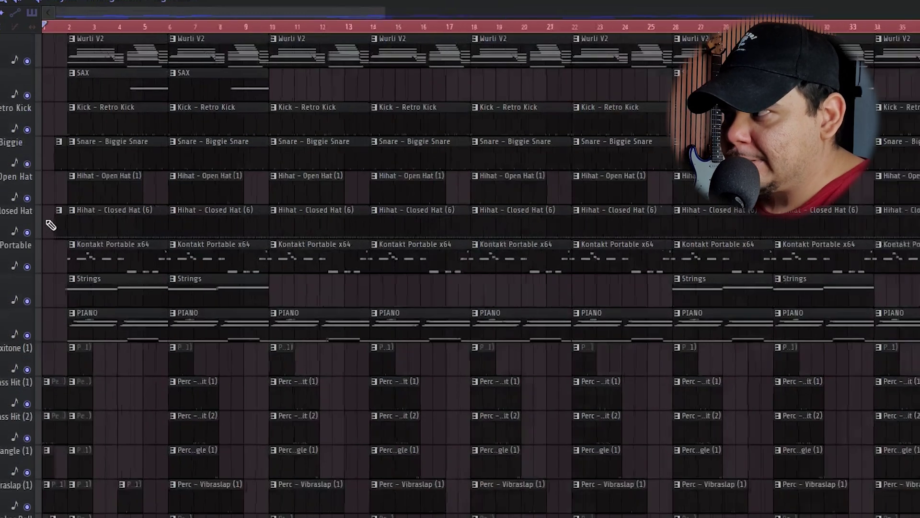
scroll(18, 280, "down", 2)
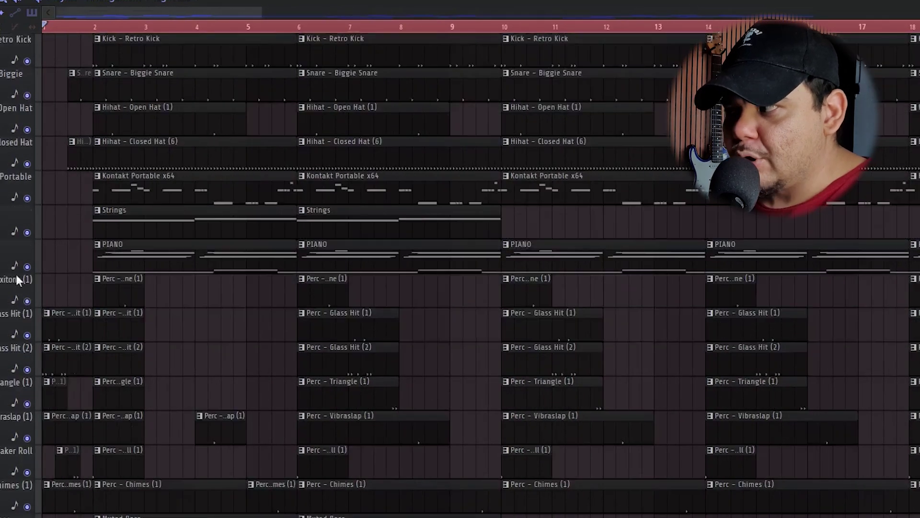
scroll(260, 318, "up", 2)
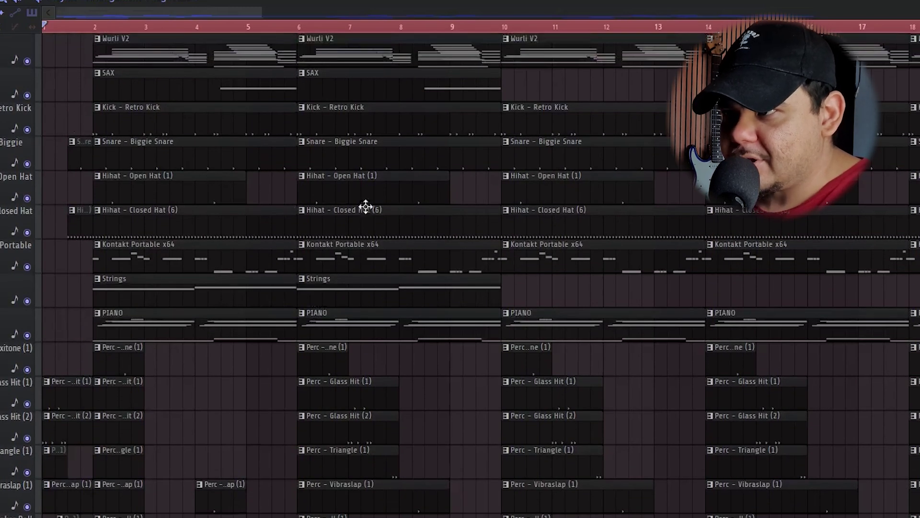
scroll(366, 207, "down", 4)
scroll(540, 207, "up", 1)
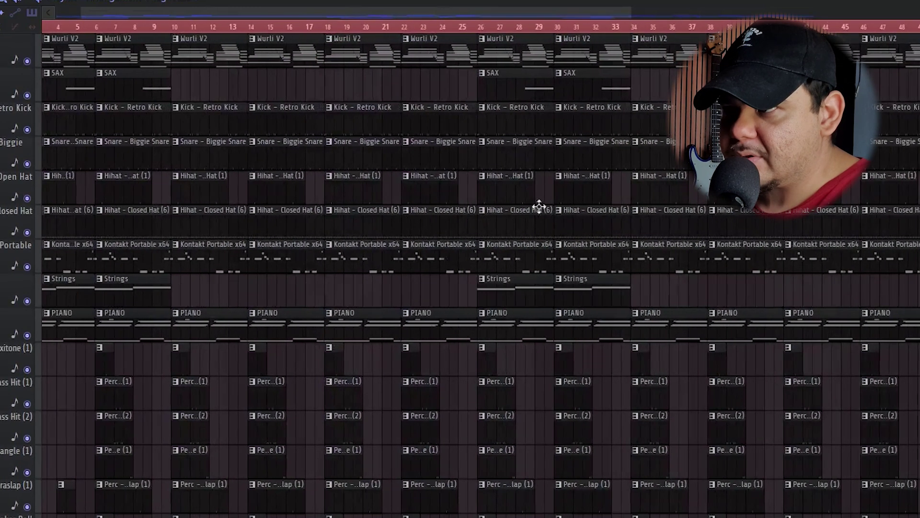
scroll(566, 150, "down", 3)
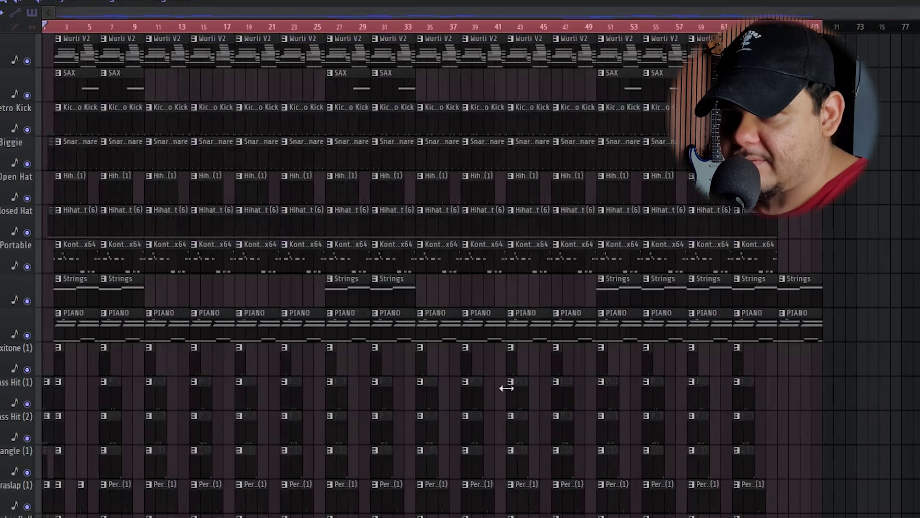
- Examine the ending from bar 50 to 70, including the Master - Volume fade, and highlight the last 16 90s fx clip
scroll(826, 374, "up", 3)
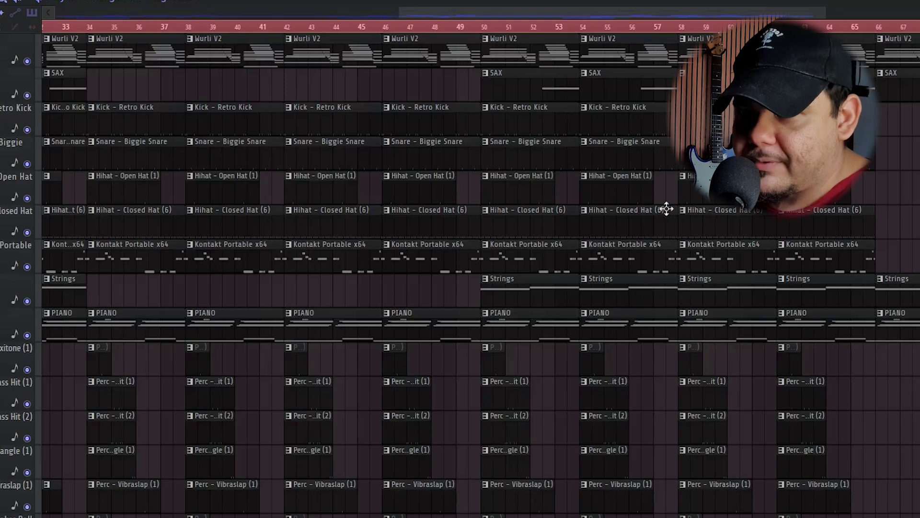
scroll(666, 209, "down", 2)
scroll(887, 304, "up", 4)
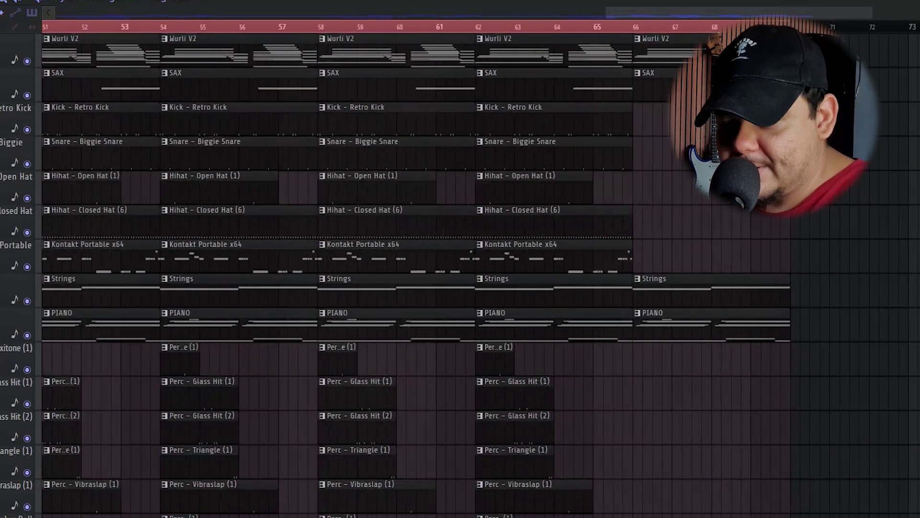
scroll(744, 345, "down", 7)
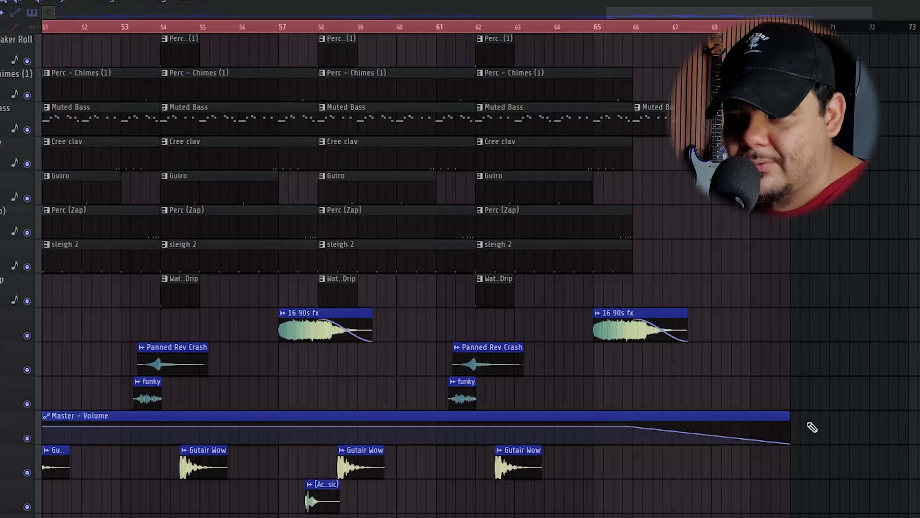
left_click_drag(741, 314, 584, 361)
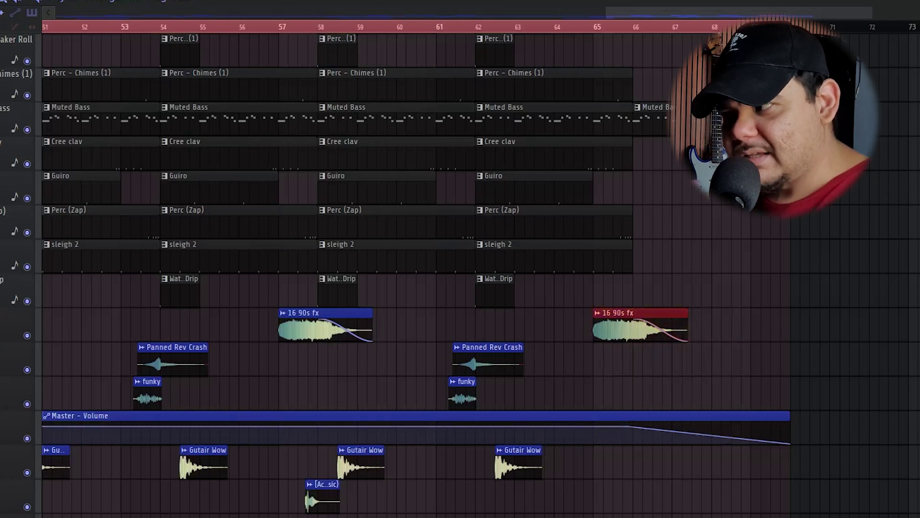
scroll(288, 462, "down", 6)
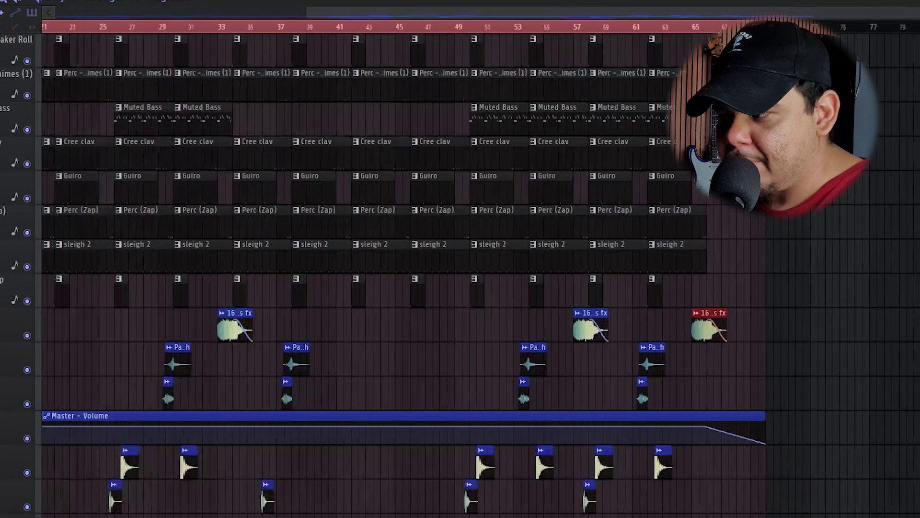
- Review the opening layers and highlight the Strings and Muted Bass clips in bars 2–10 to compare with the stripped verse
scroll(146, 488, "up", 5)
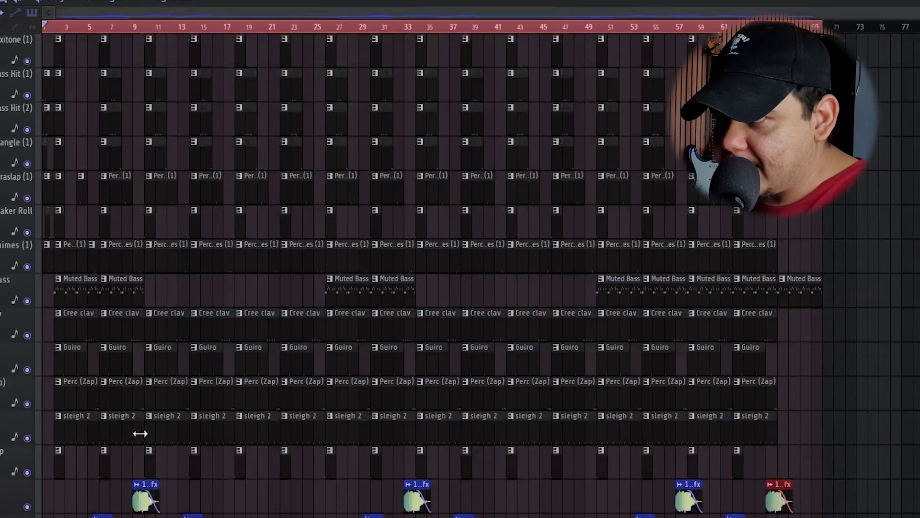
scroll(140, 433, "up", 4)
left_click_drag(261, 11, 199, 13)
scroll(136, 360, "up", 9)
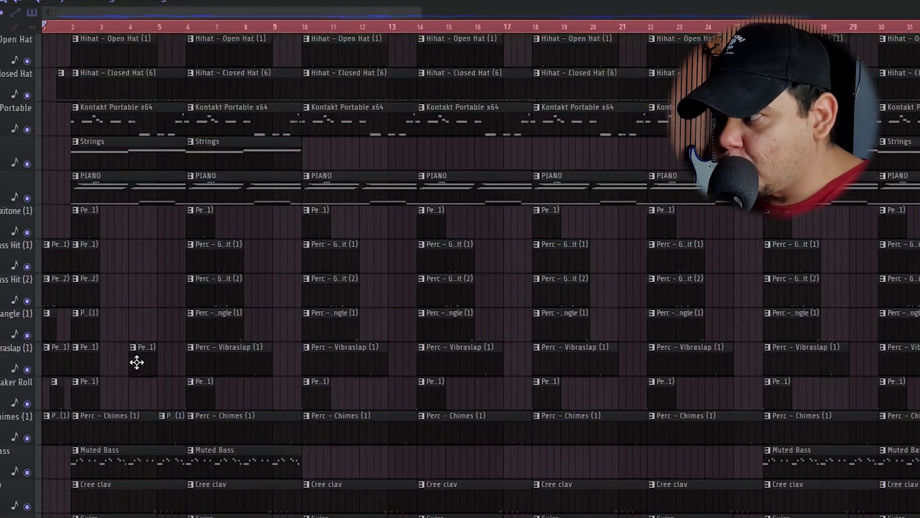
scroll(152, 382, "down", 8)
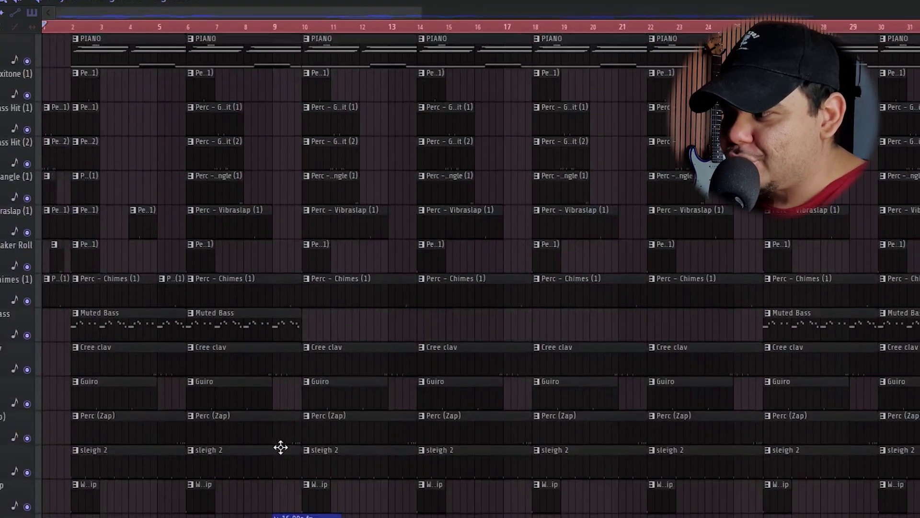
scroll(282, 446, "up", 8)
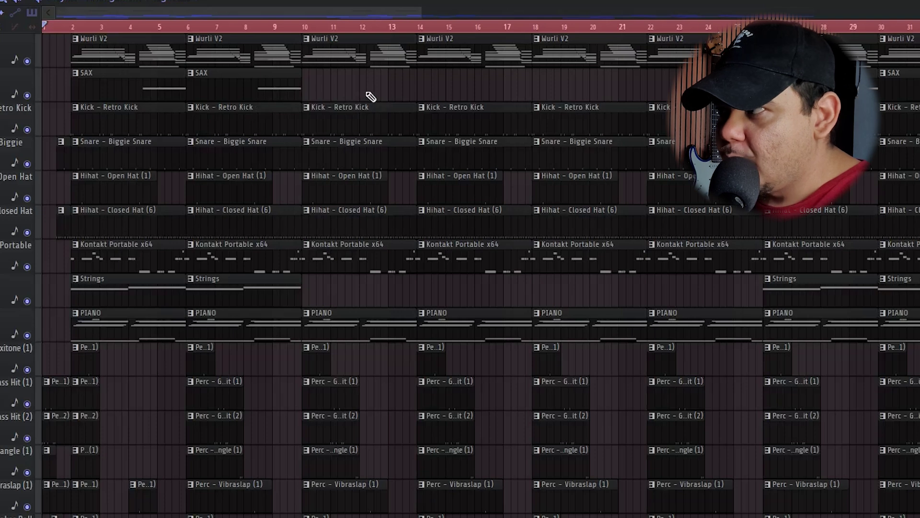
left_click_drag(361, 67, 60, 108)
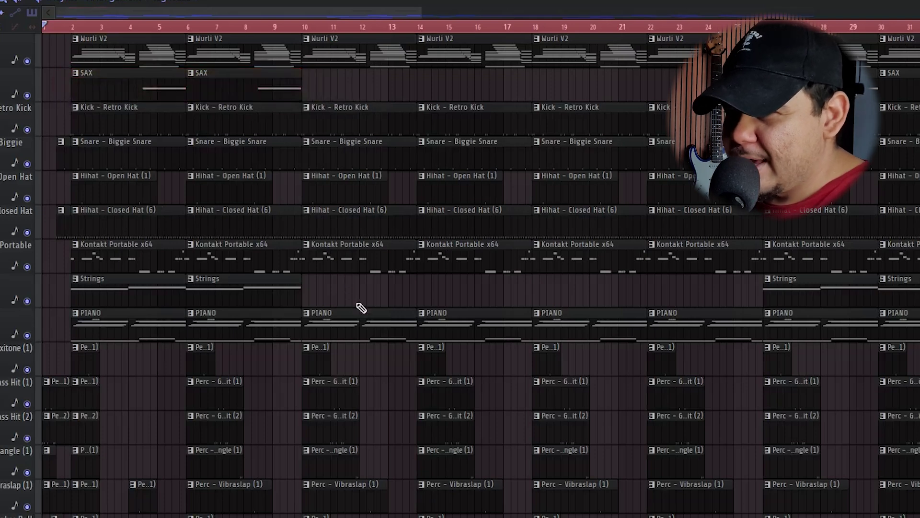
left_click_drag(359, 308, 48, 298)
scroll(339, 294, "down", 5)
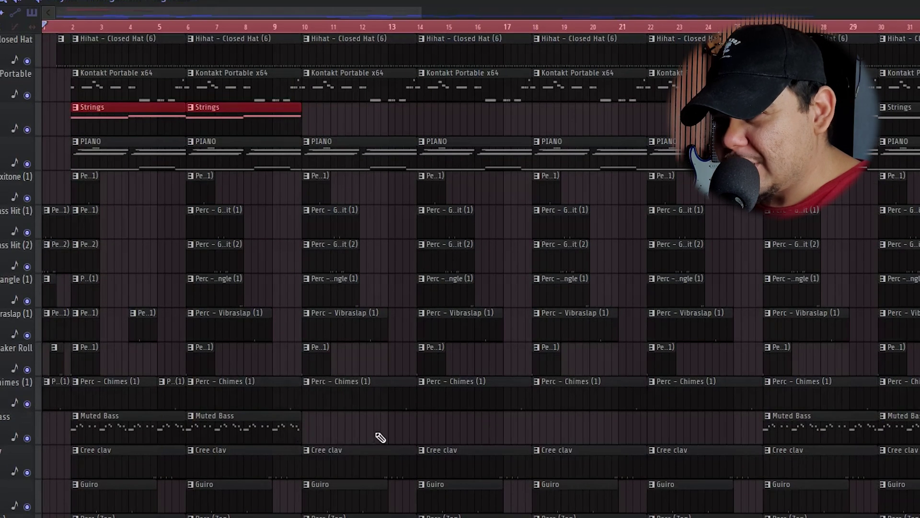
left_click_drag(380, 437, 98, 437)
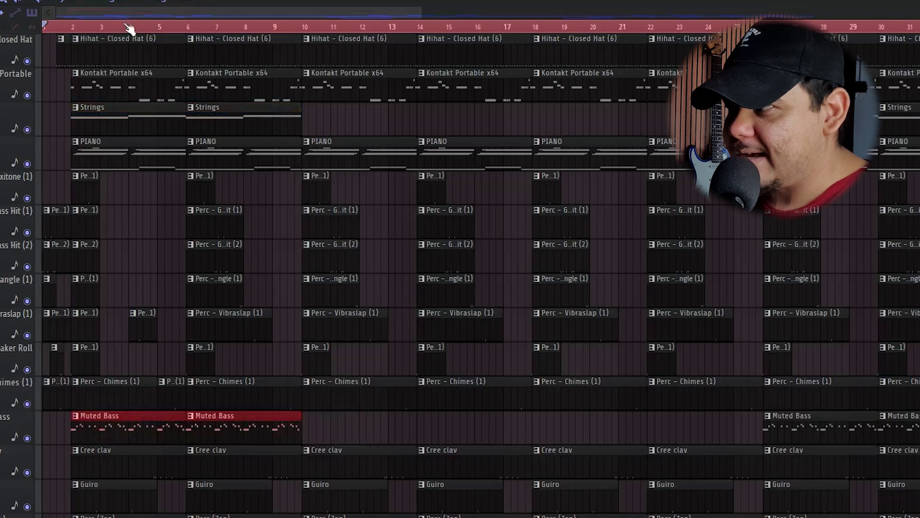
- Audition the Muted Bass track in solo from just before bar 4, and restore all tracks
left_click(27, 437)
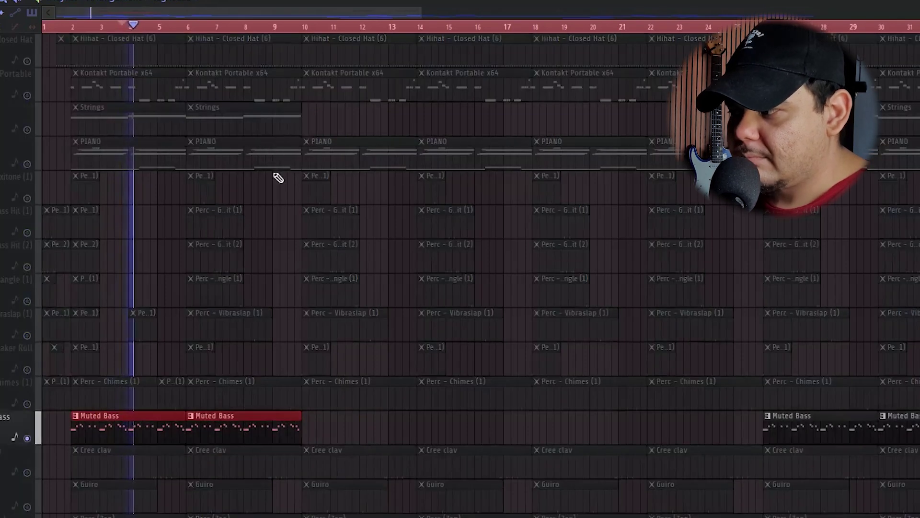
right_click(27, 439)
key("space")
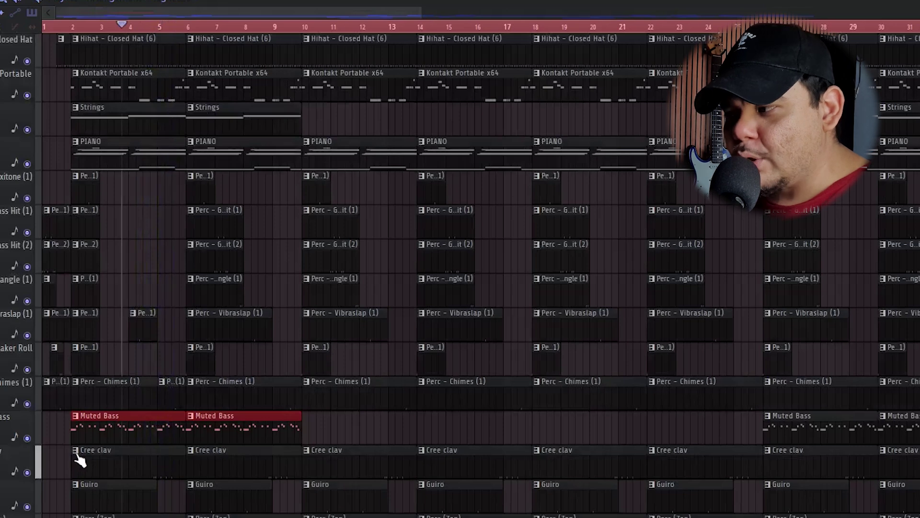
- Examine the placement of the 16 90s fx, Panned Rev Crash, funky and Gutair Wow clips between bars 9 and 37
scroll(321, 432, "down", 4)
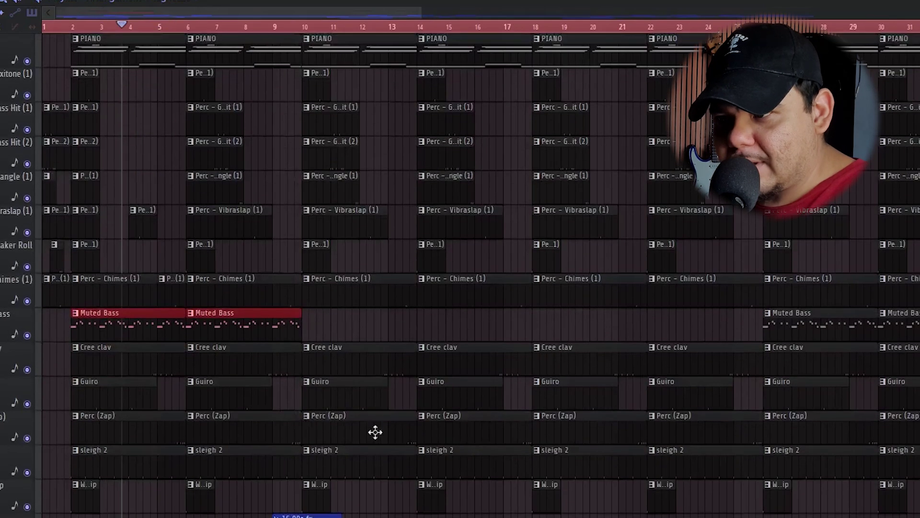
scroll(644, 376, "down", 5)
left_click_drag(494, 296, 253, 308)
left_click_drag(590, 299, 847, 309)
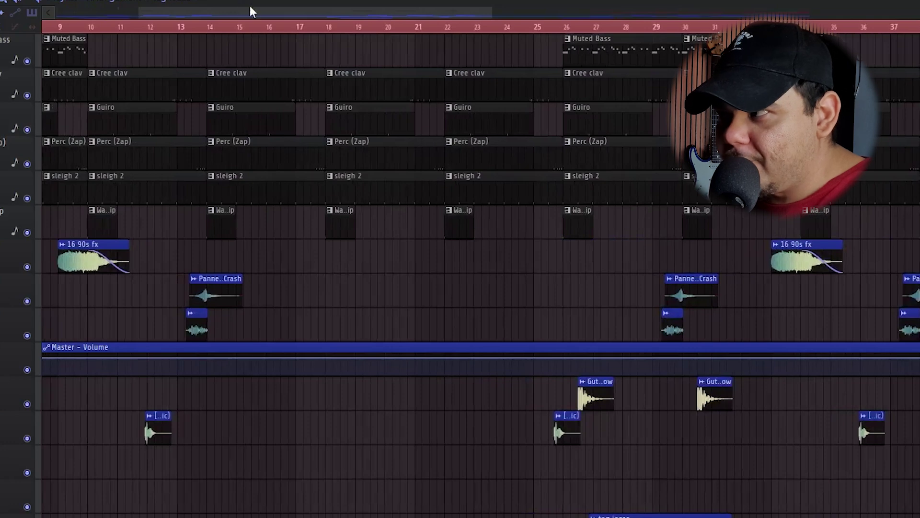
- Solo the Gutair Wow track and audition its clips around bars 2–7
left_click_drag(251, 8, 107, 14)
scroll(132, 442, "up", 5)
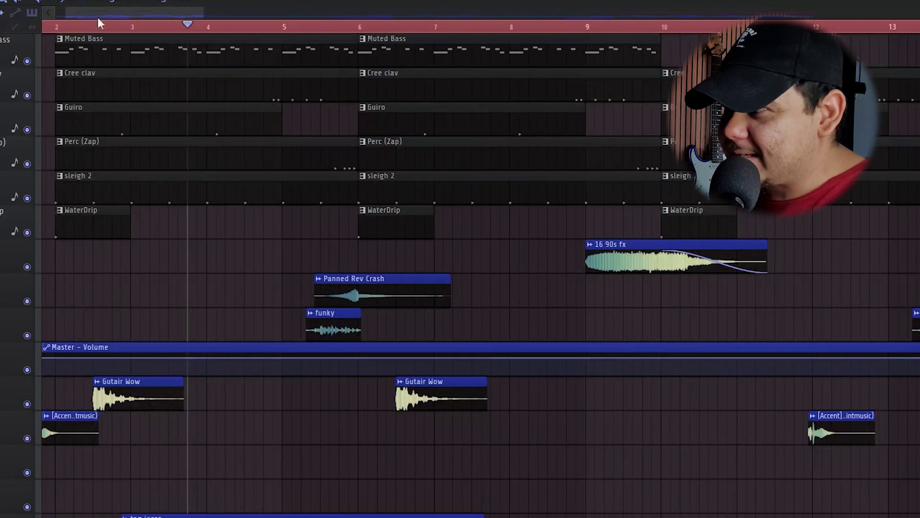
left_click(26, 404, "ctrl")
key("space")
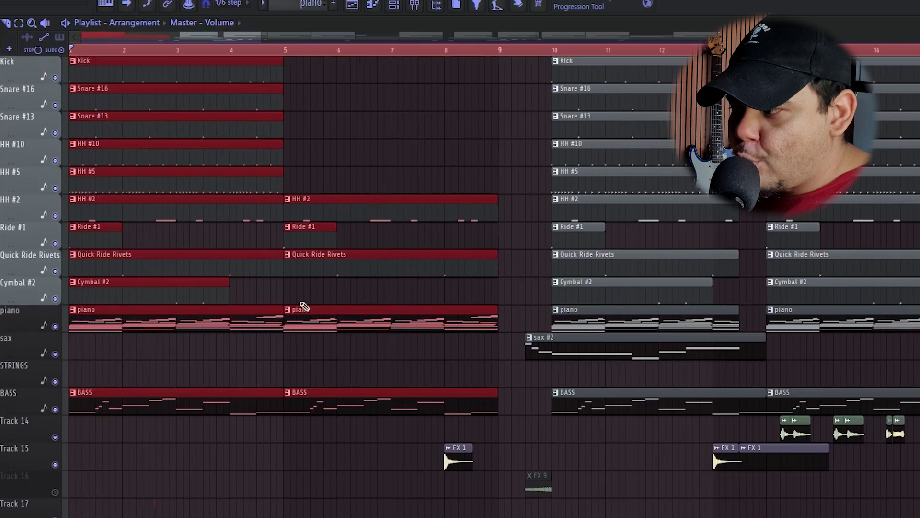
- Highlight the full-drum clips in bars 1–5 and the stripped clips in bars 5–9 to compare the two sections
left_click_drag(250, 413, 70, 53)
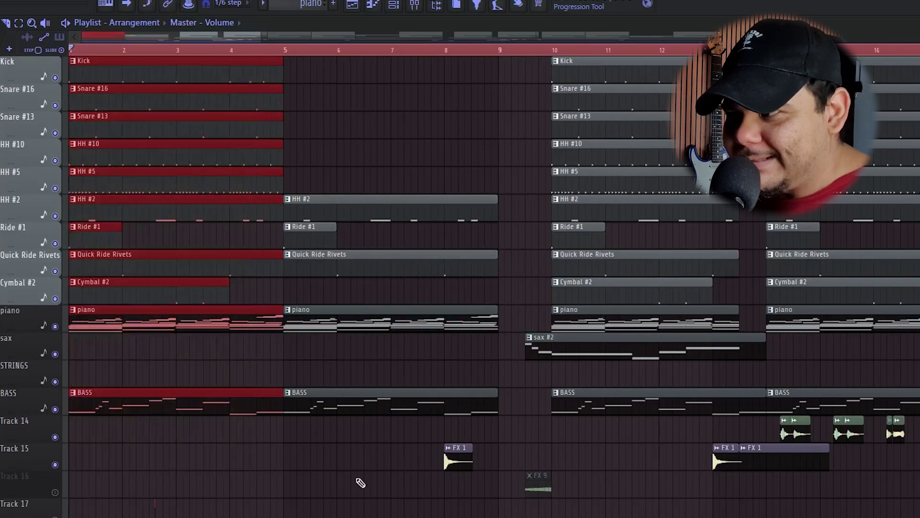
left_click_drag(296, 494, 485, 162)
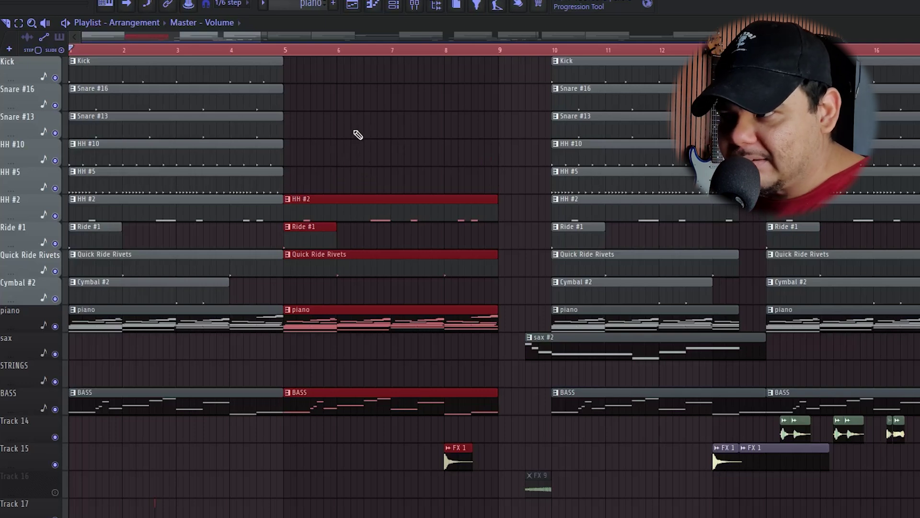
left_click_drag(558, 447, 557, 57)
left_click_drag(320, 58, 72, 515)
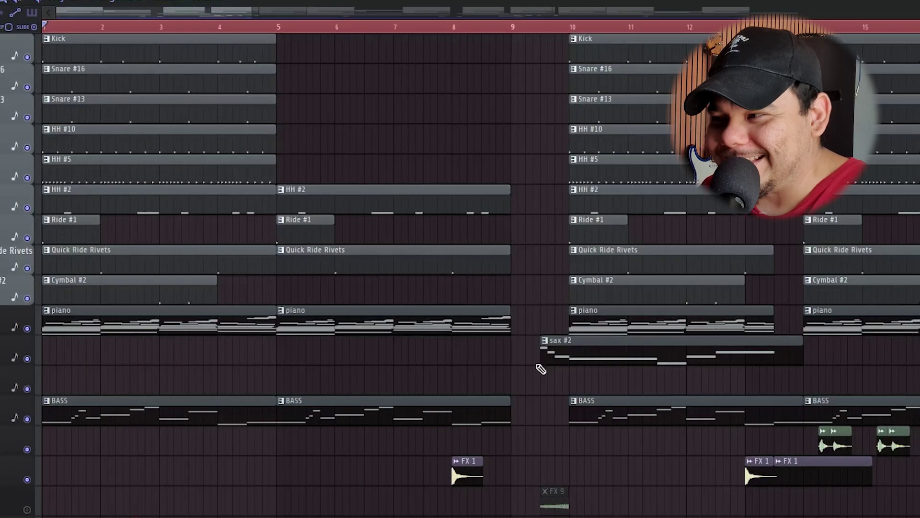
- Highlight the drum, piano and sax #2 clips in bars 10–13 and the Track 14 samples in bars 14–17
scroll(463, 456, "down", 3)
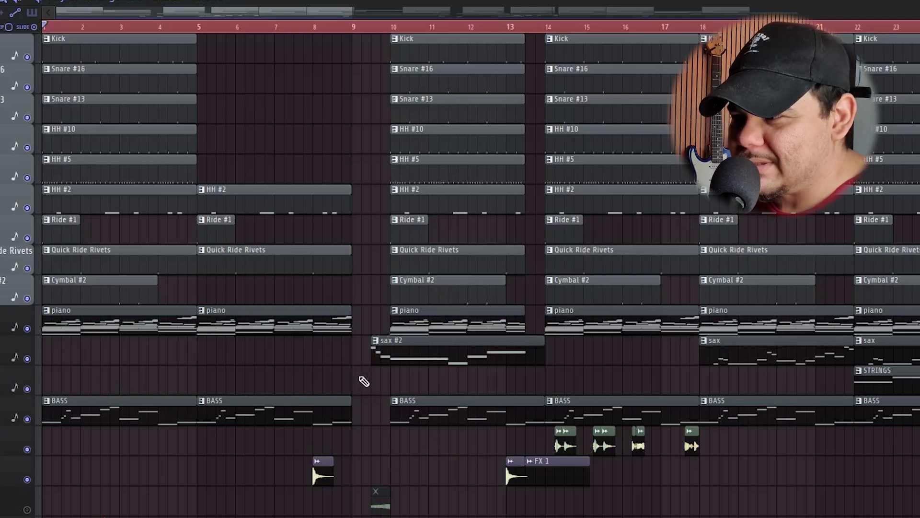
left_click_drag(360, 393, 396, 115)
scroll(581, 396, "up", 4)
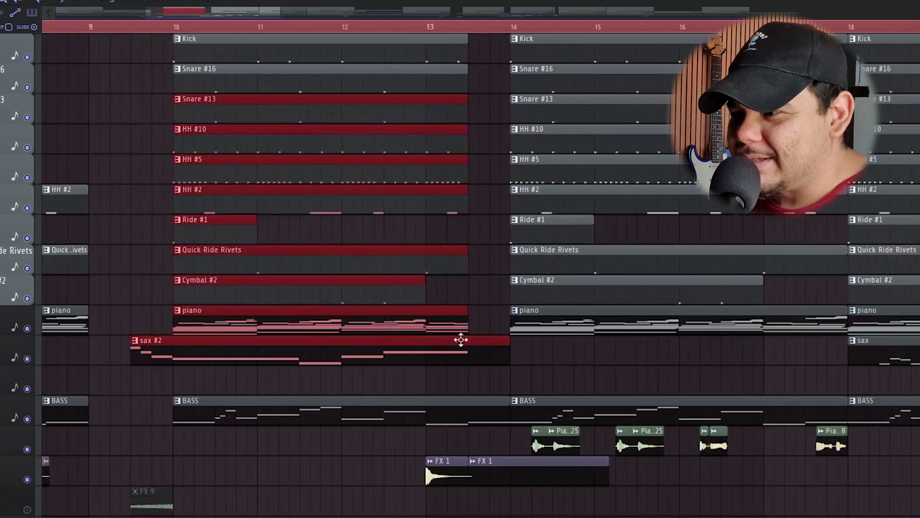
left_click_drag(471, 386, 493, 25)
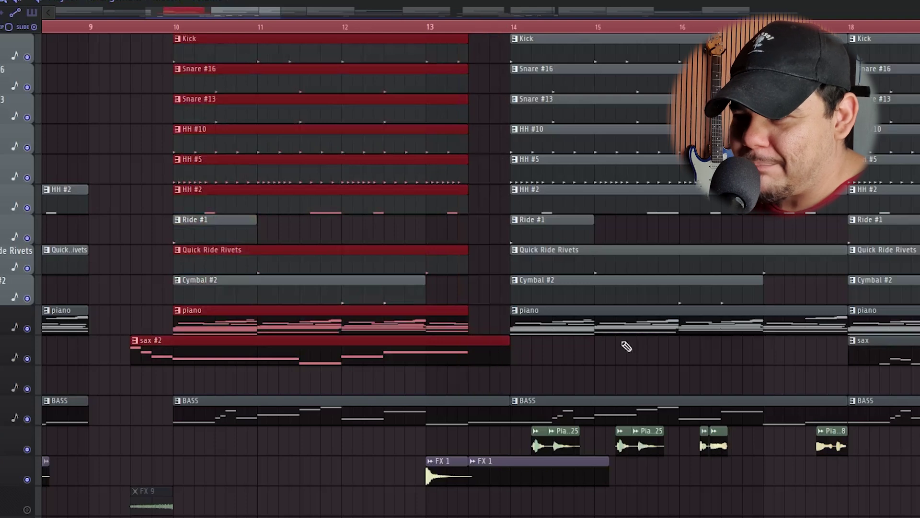
left_click_drag(911, 513, 512, 428)
- Enable Track 18's Master - Volume automation, highlight the stripped section's piano clip, and examine the volume gap at bar 9
scroll(509, 428, "down", 5)
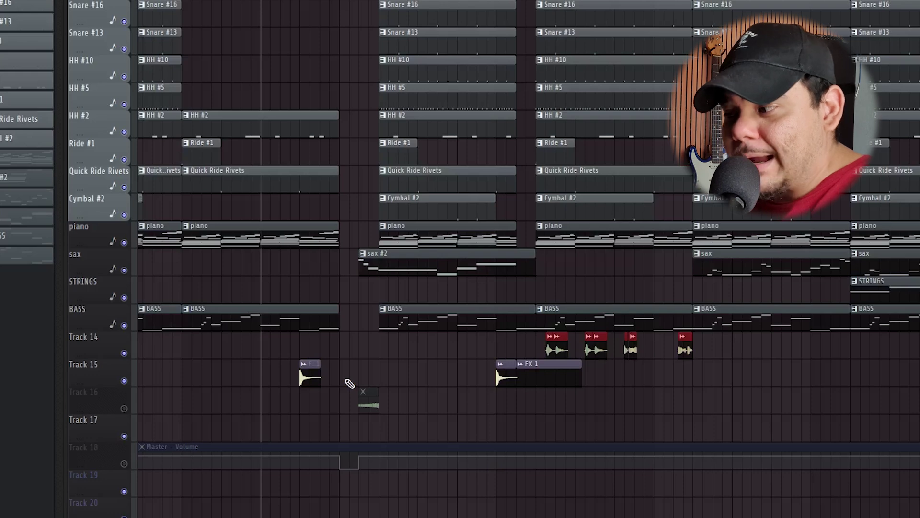
left_click(126, 464)
scroll(209, 417, "up", 3)
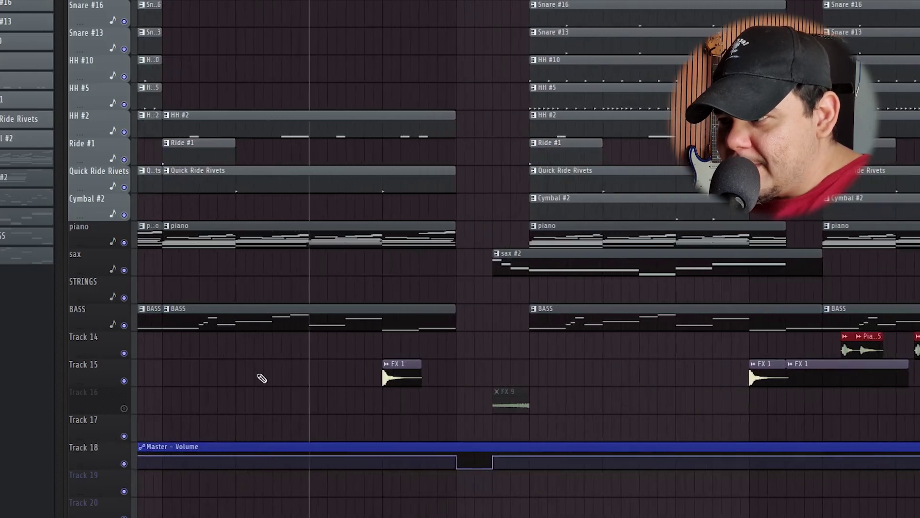
left_click_drag(381, 286, 464, 216)
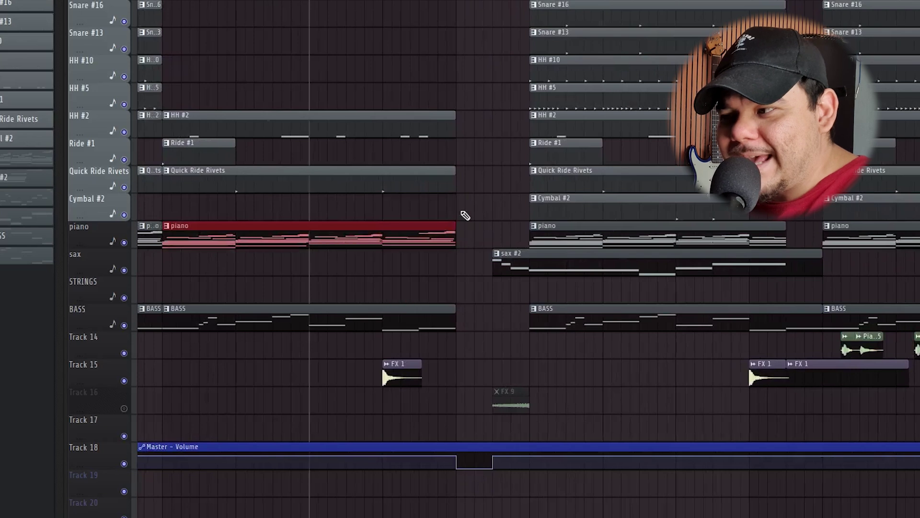
scroll(453, 244, "up", 2)
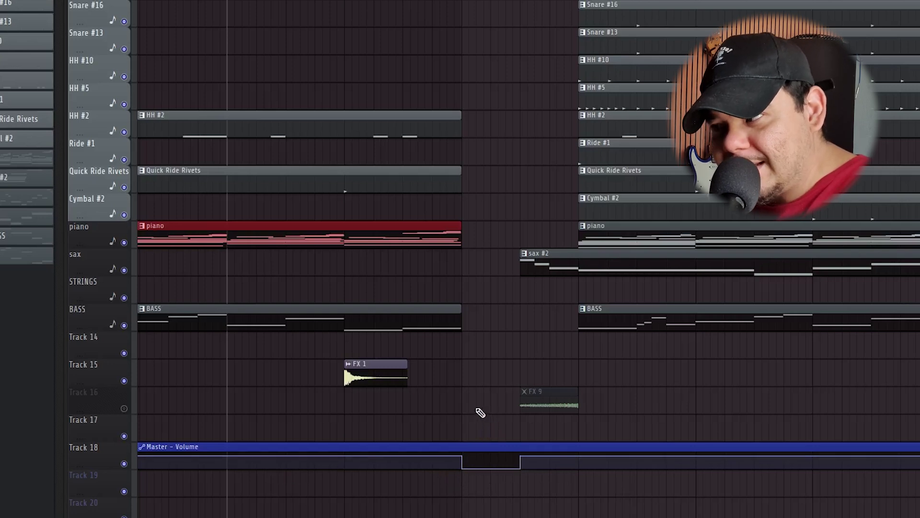
scroll(403, 273, "down", 2)
left_click(226, 1)
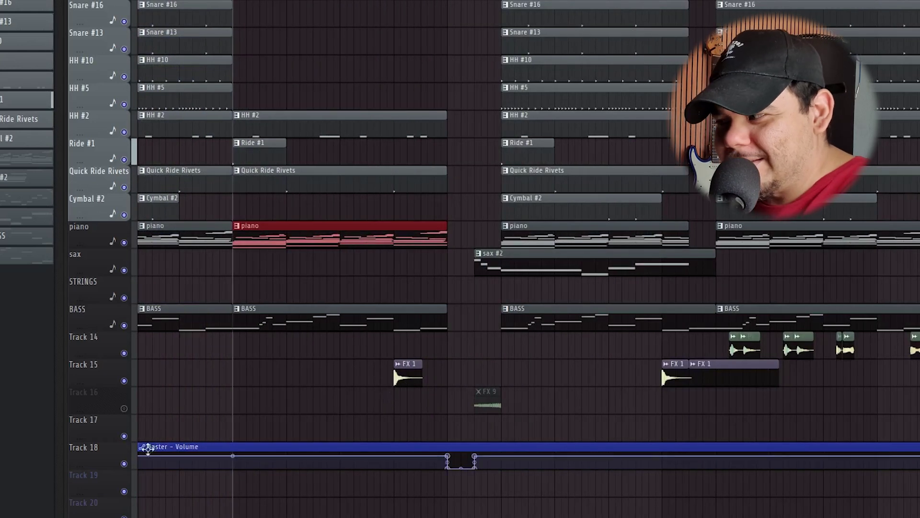
- Mute Track 18's Master - Volume automation and audition the stripped section into the sax #2 entry at bar 10
left_click(124, 465)
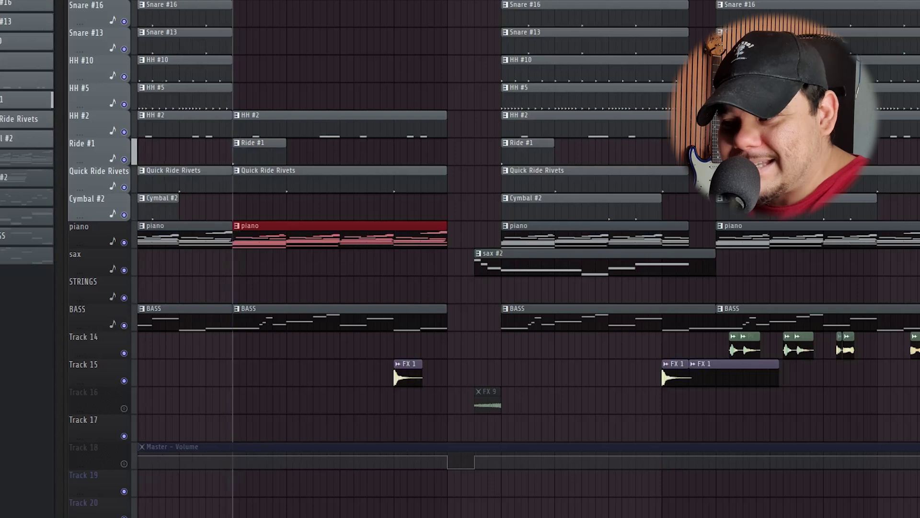
key("space")
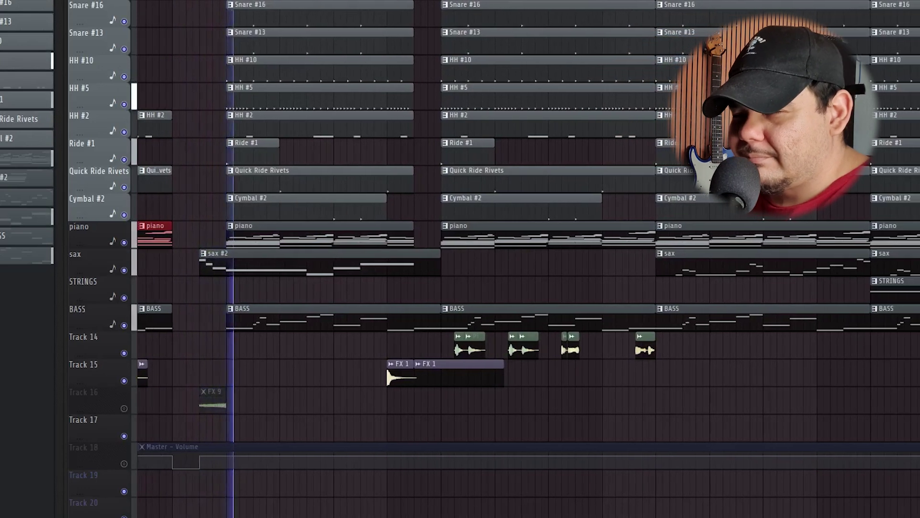
key("space")
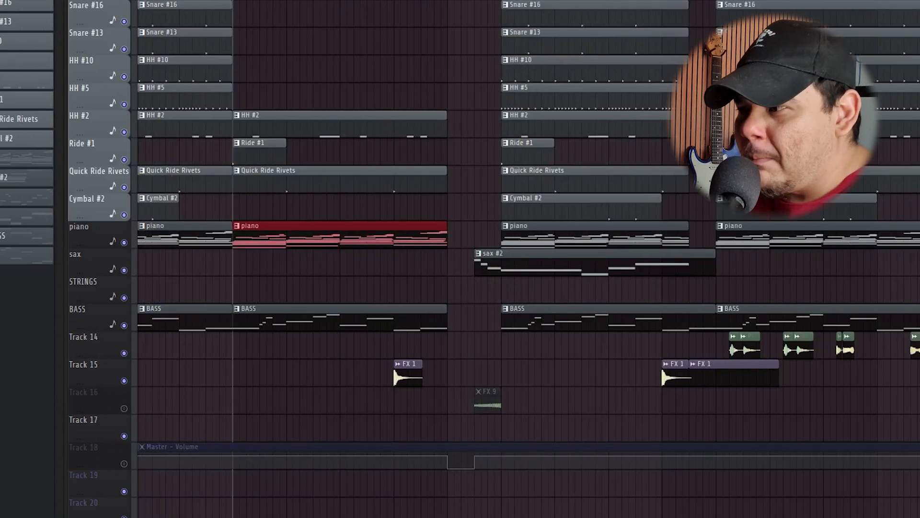
- Open the stripped section's piano clip, highlight the highest closing notes from A7 to F8, and audition them
double_click(401, 232)
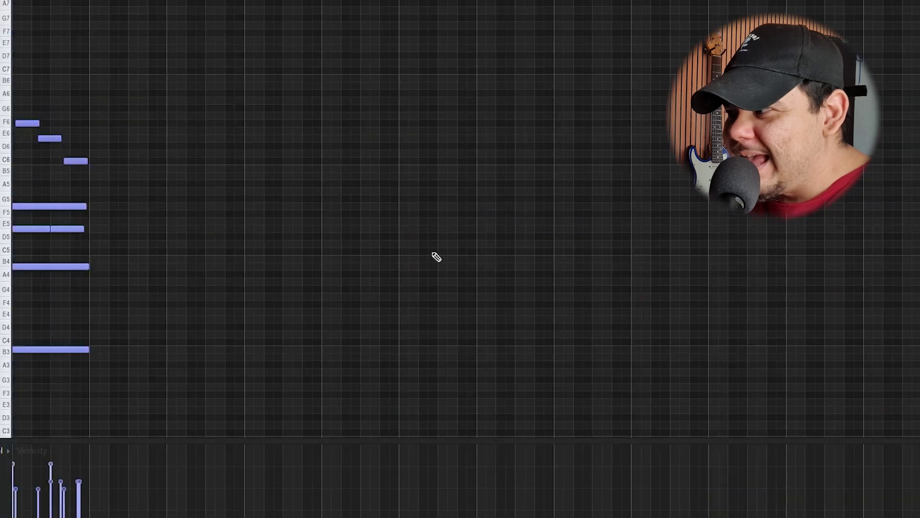
scroll(585, 15, "up", 2)
left_click_drag(561, 37, 484, 163)
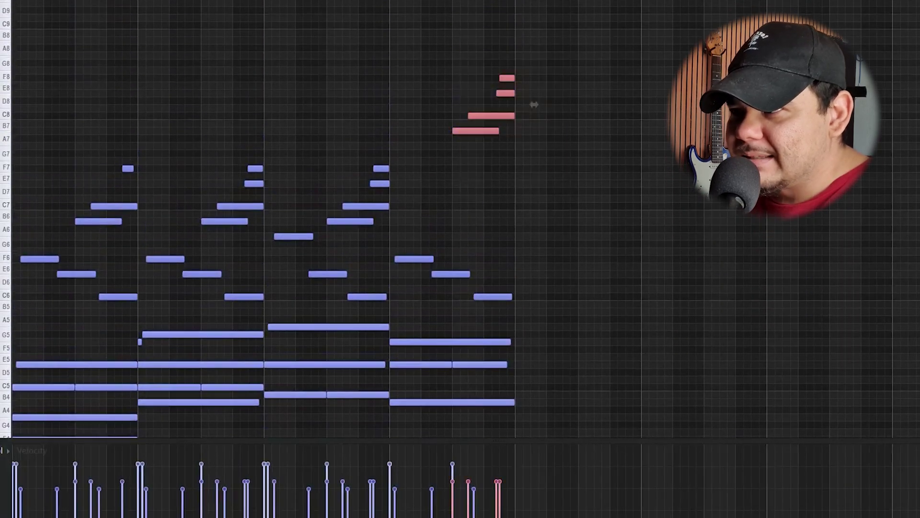
key("space")
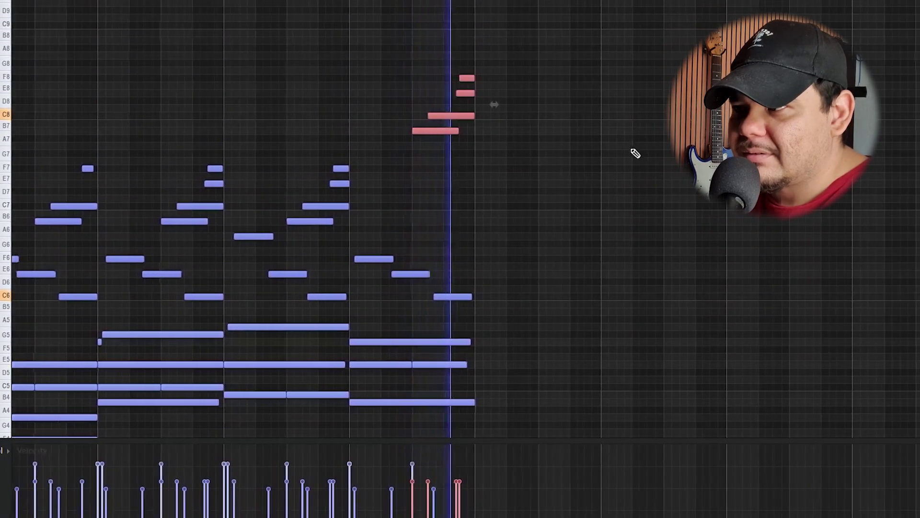
key("space")
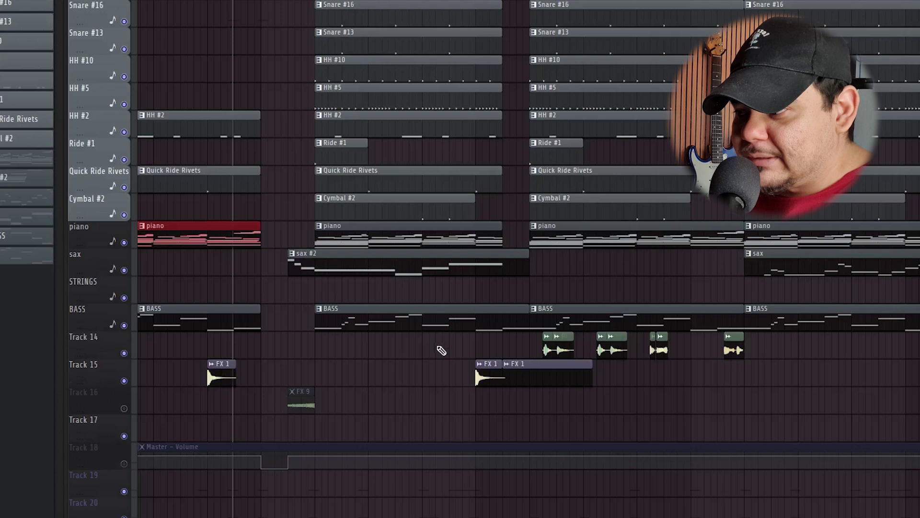
scroll(441, 362, "down", 1)
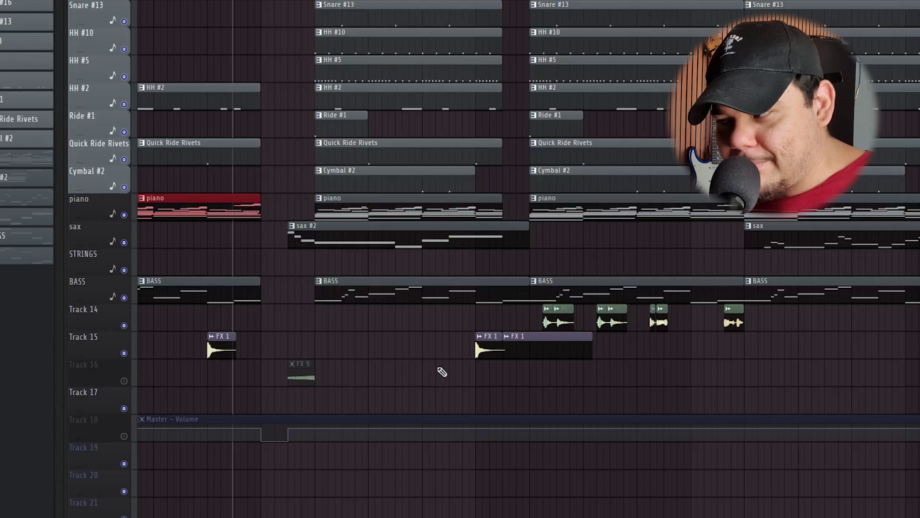
left_click(359, 422)
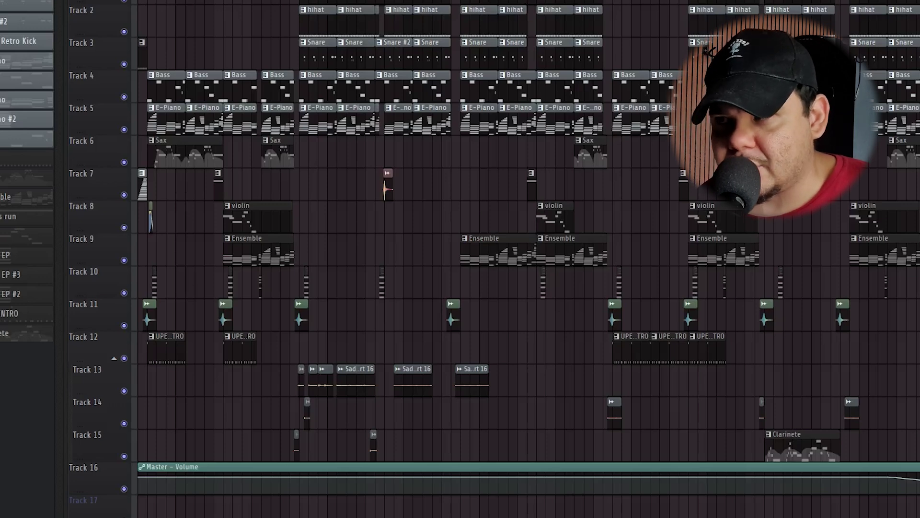
- Open the E-Piano pattern from Track 5 and highlight its notes across all four bars
scroll(355, 63, "up", 4)
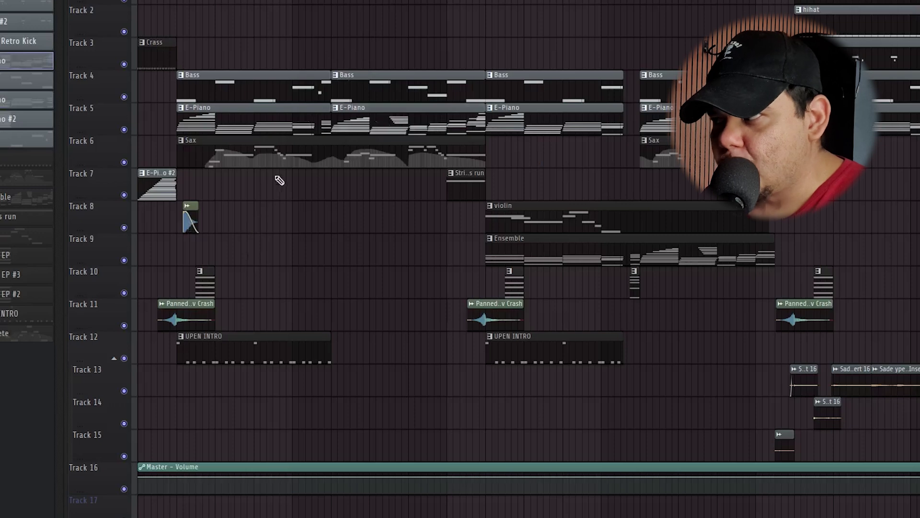
double_click(270, 118)
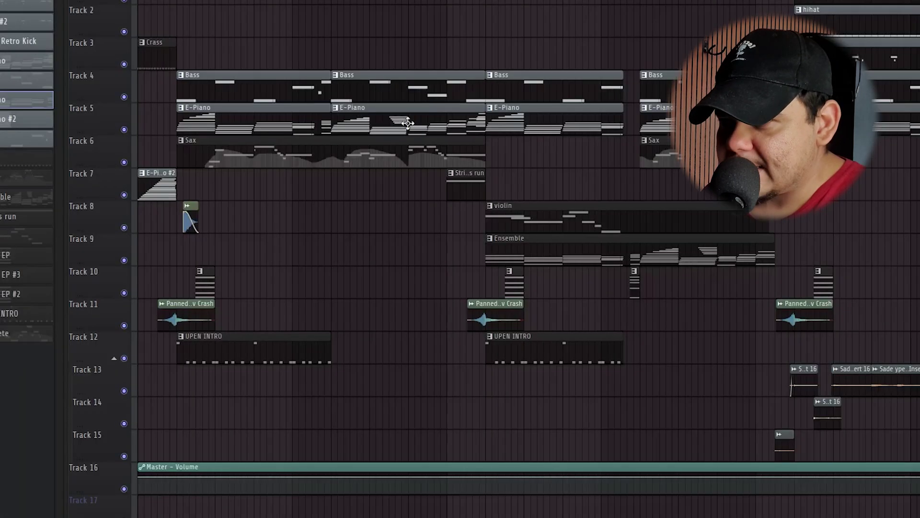
double_click(186, 214)
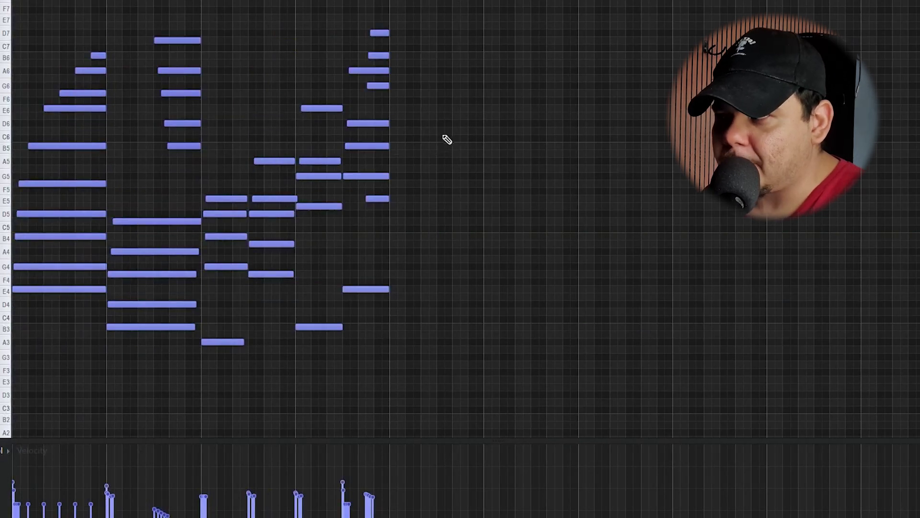
left_click_drag(479, 14, 11, 413)
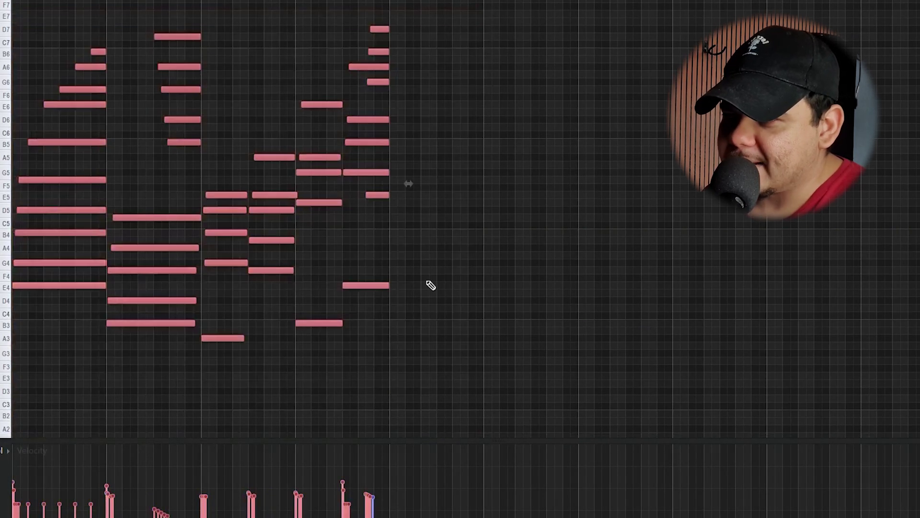
- Highlight the E-Piano pattern's bar 1 run, bar 2 chord and upper fill, and bars 3–4, and reopen the second E-Piano clip
left_click_drag(45, 341, 94, 2)
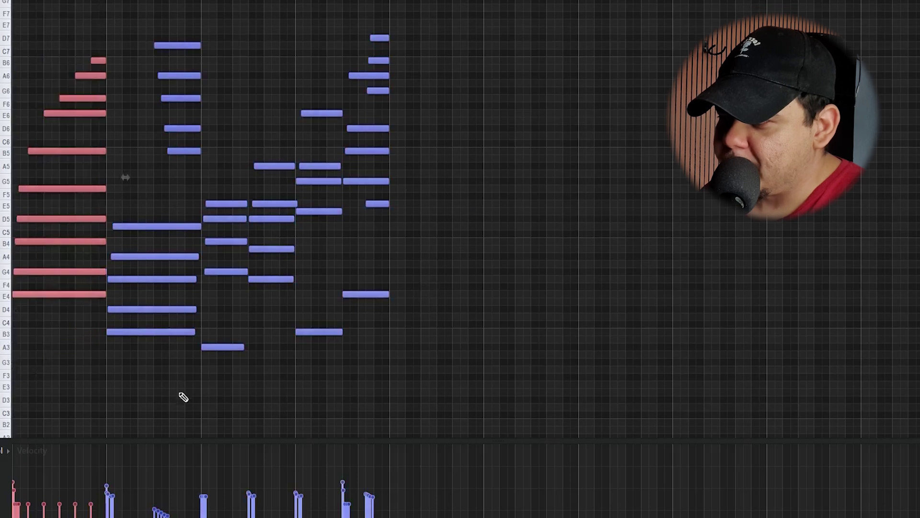
left_click_drag(150, 355, 168, 230)
left_click_drag(175, 183, 201, 3)
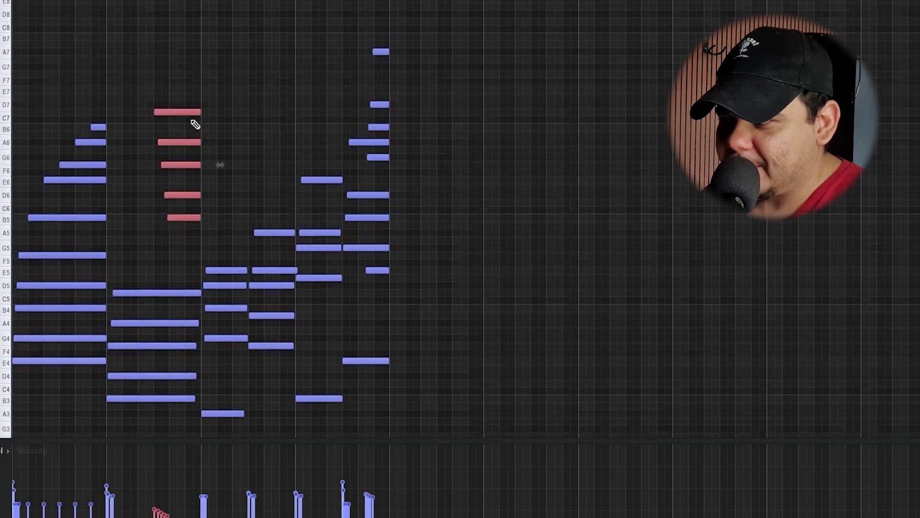
left_click_drag(229, 364, 474, 6)
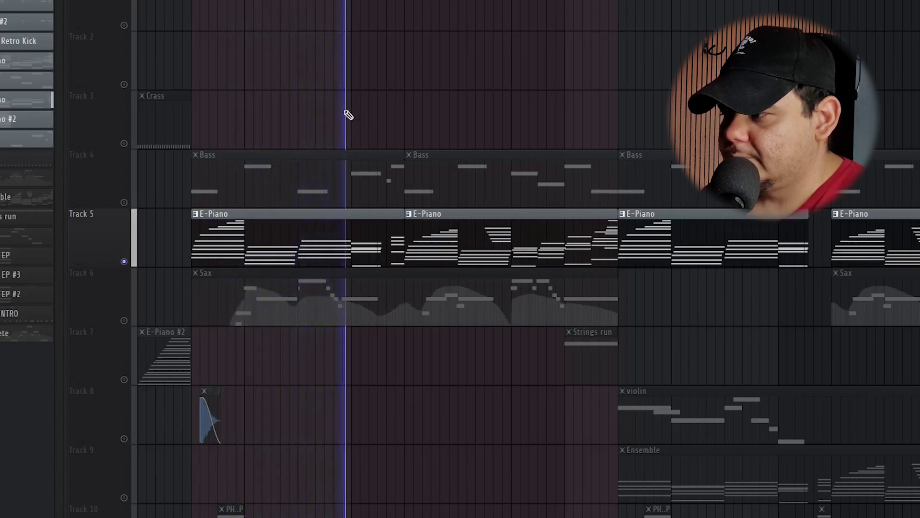
double_click(493, 237)
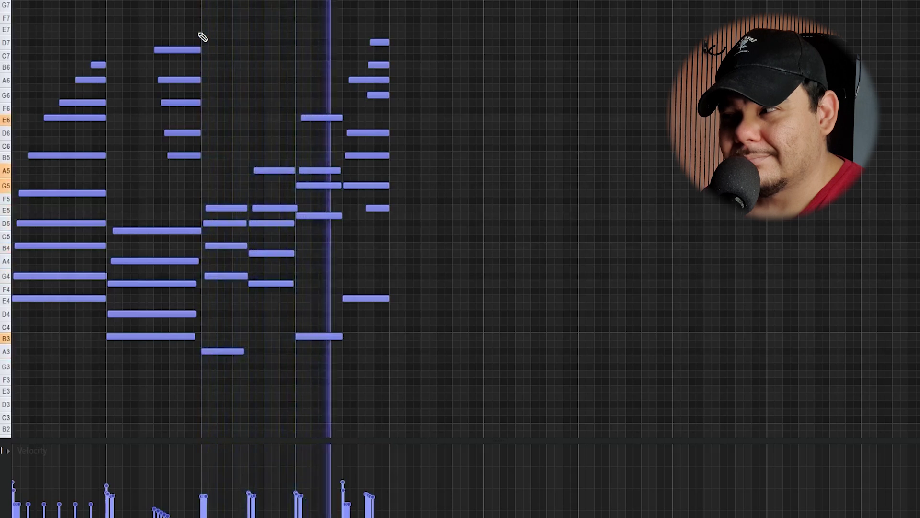
- Examine the arrangement's intro and main sections from the KICK track through the AUTOMA automation to the effects on Tracks 18–24
scroll(242, 152, "up", 2)
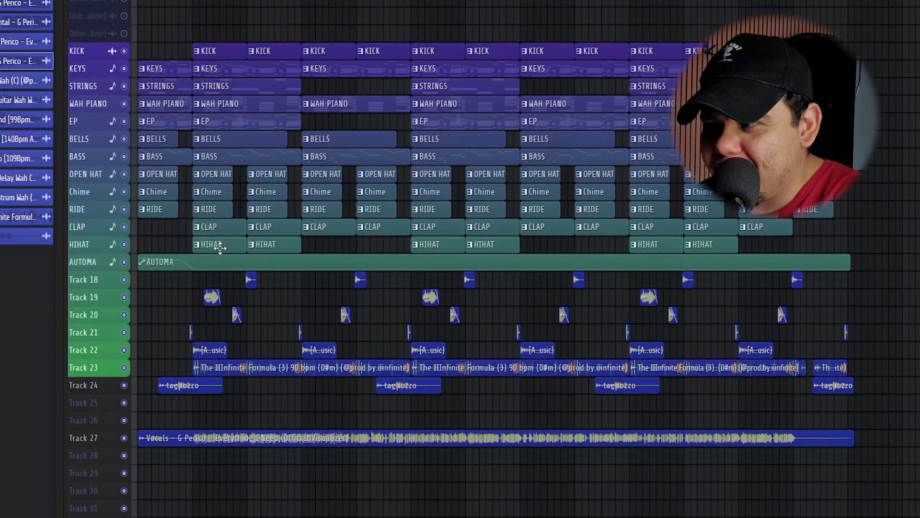
scroll(220, 246, "up", 3)
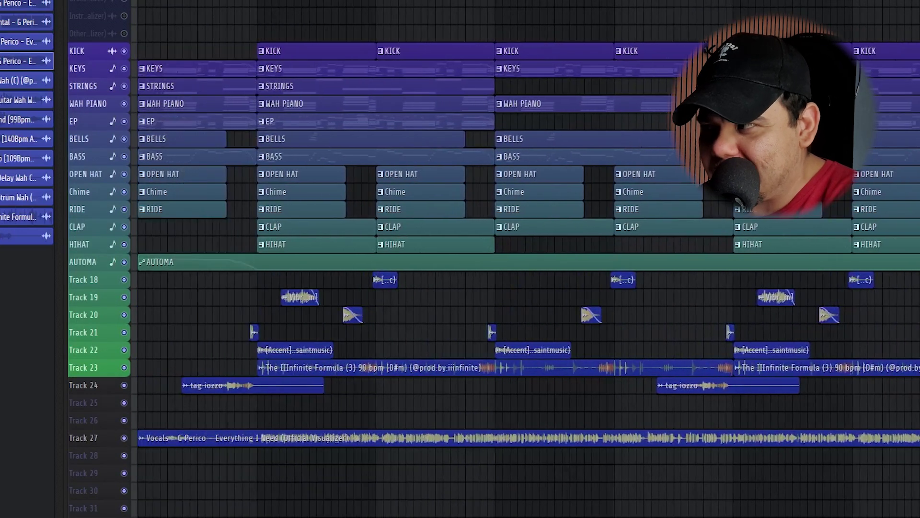
scroll(582, 49, "up", 3)
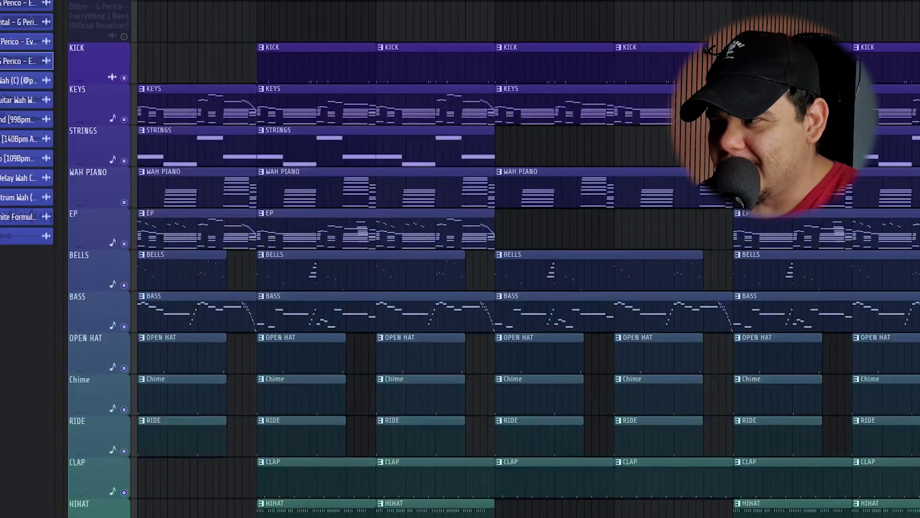
scroll(582, 50, "down", 8)
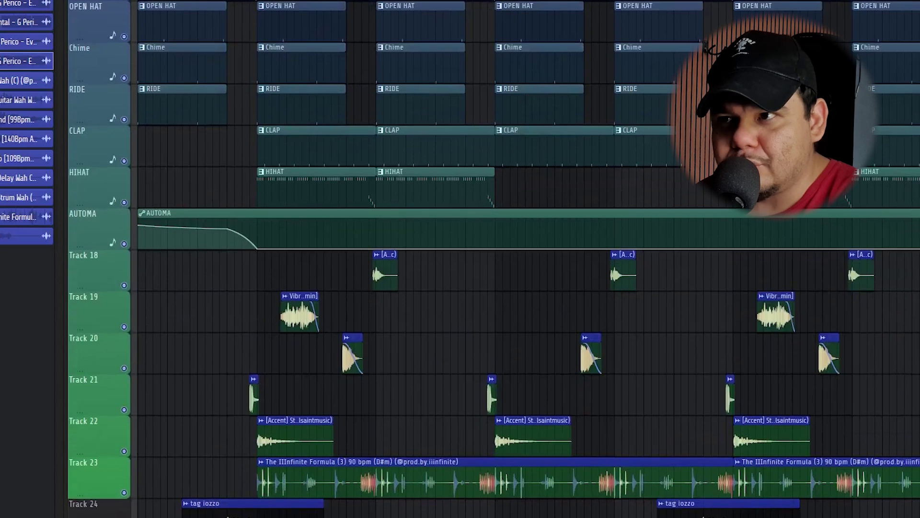
scroll(525, 259, "down", 2)
scroll(526, 258, "up", 1)
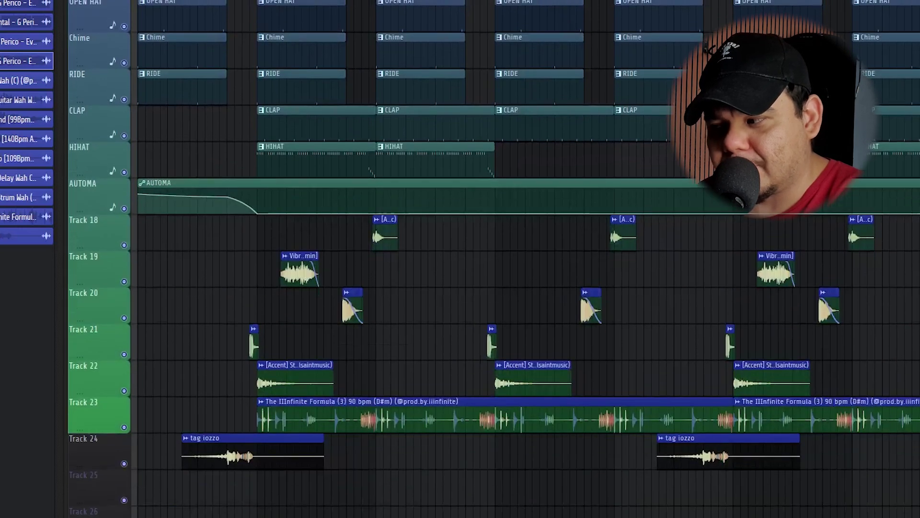
- Examine the full arrangement from the KICK track through the Track 18–24 effects to the vocal on Track 27
scroll(525, 259, "down", 1)
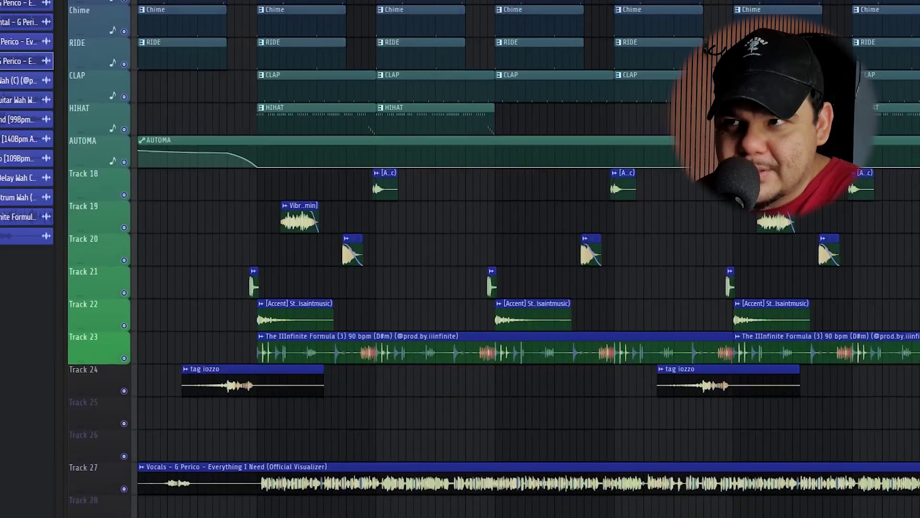
scroll(369, 374, "down", 4)
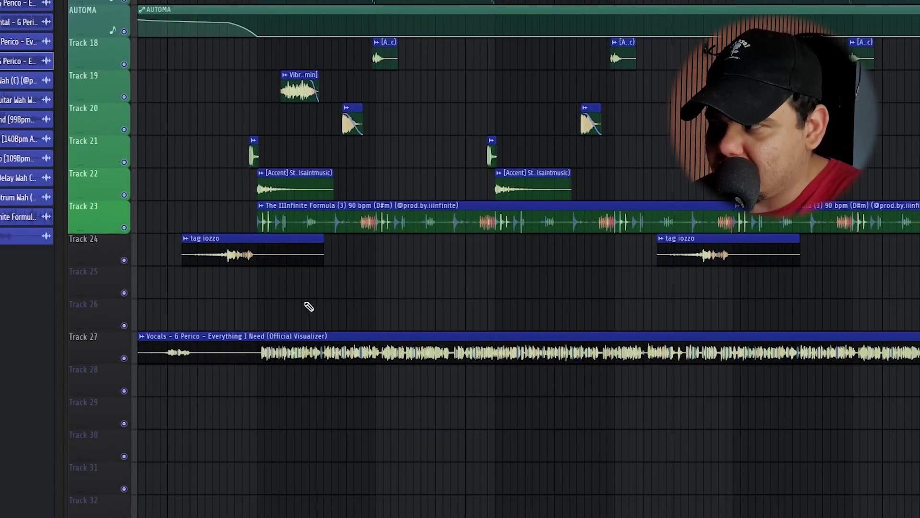
scroll(308, 307, "down", 3)
scroll(302, 182, "up", 12)
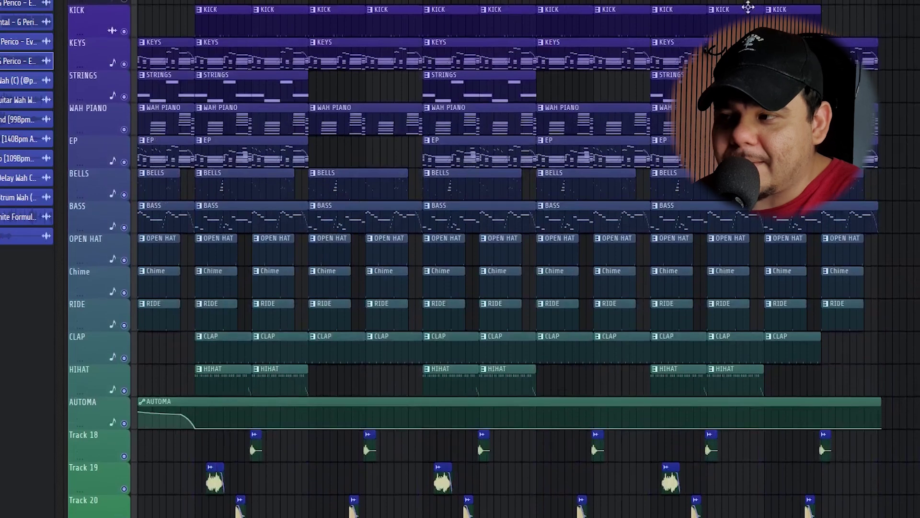
scroll(329, 291, "down", 9)
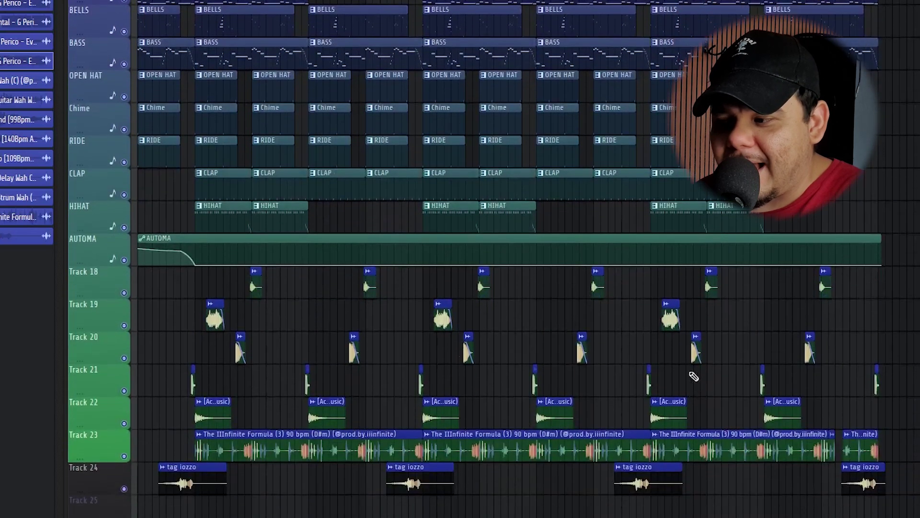
scroll(314, 349, "up", 5)
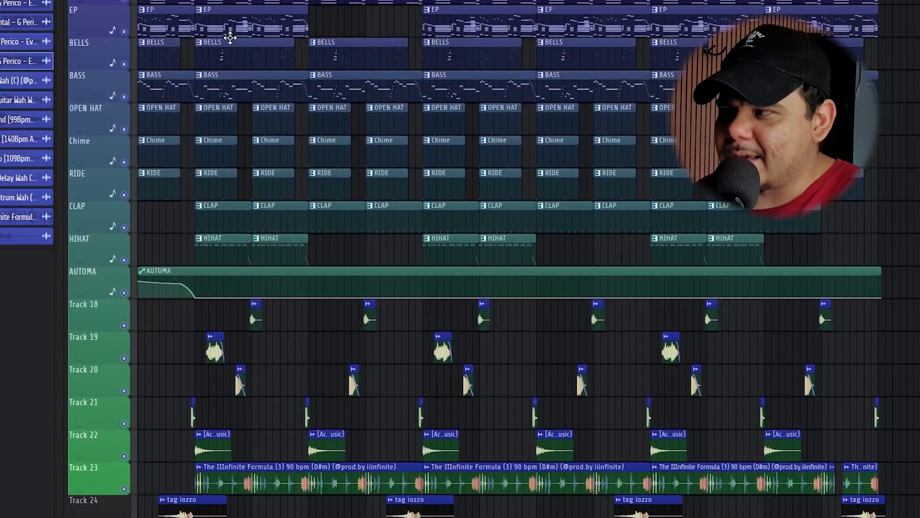
scroll(470, 235, "down", 3)
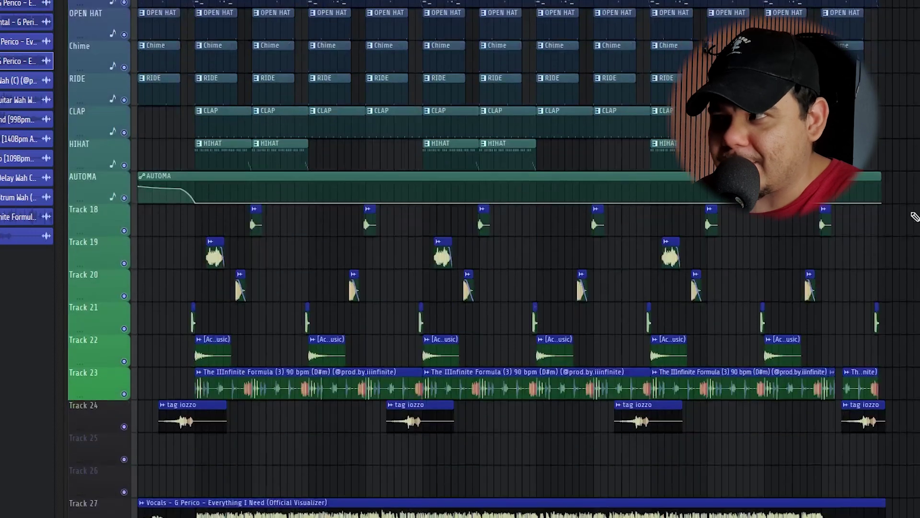
scroll(481, 242, "up", 7)
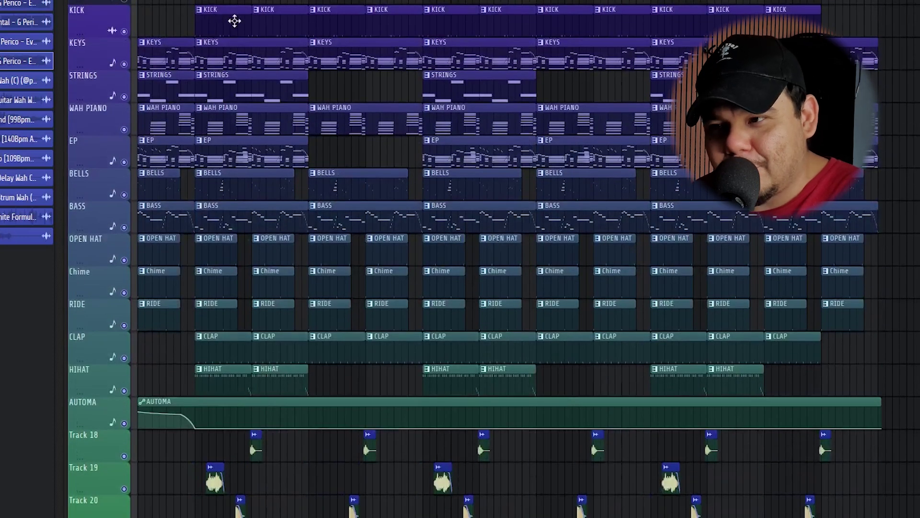
scroll(480, 259, "down", 7)
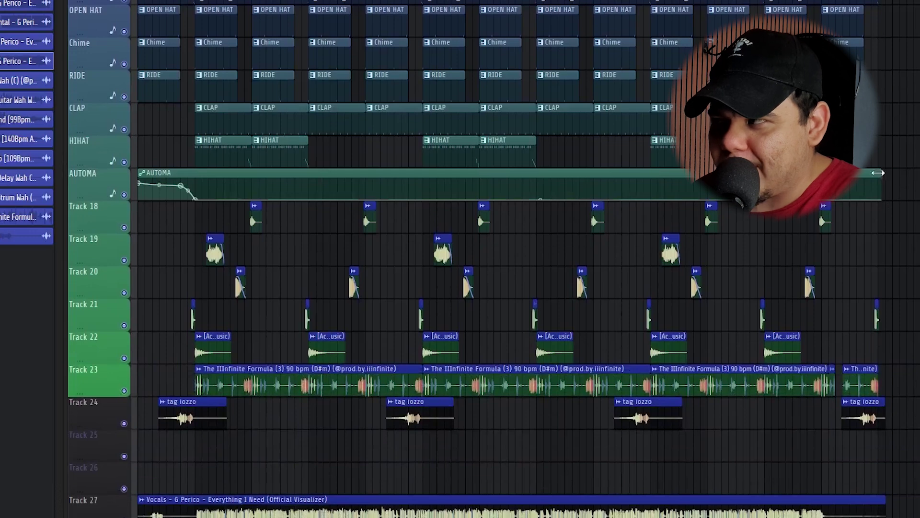
scroll(259, 450, "down", 2)
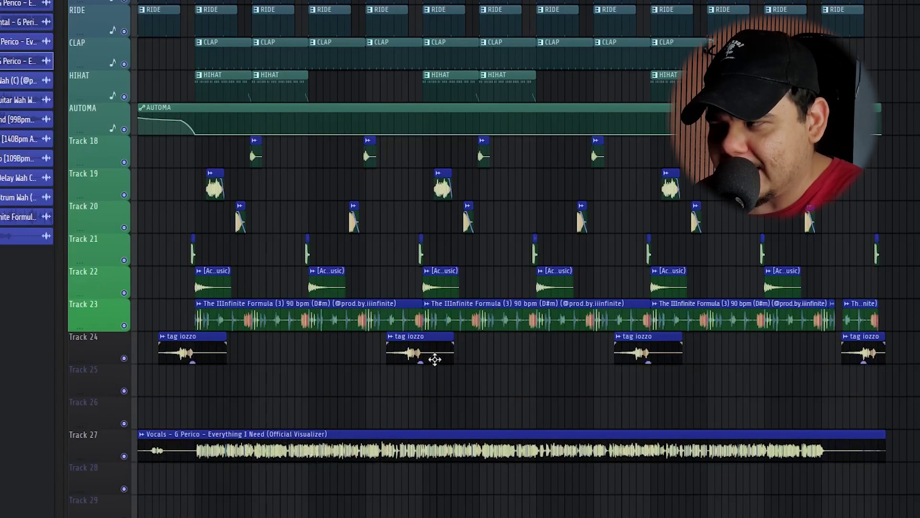
- Compare the entries and dropouts of the melodic, drum and effects clips with the vocal's position on Track 27
scroll(263, 431, "up", 3)
scroll(302, 171, "down", 4)
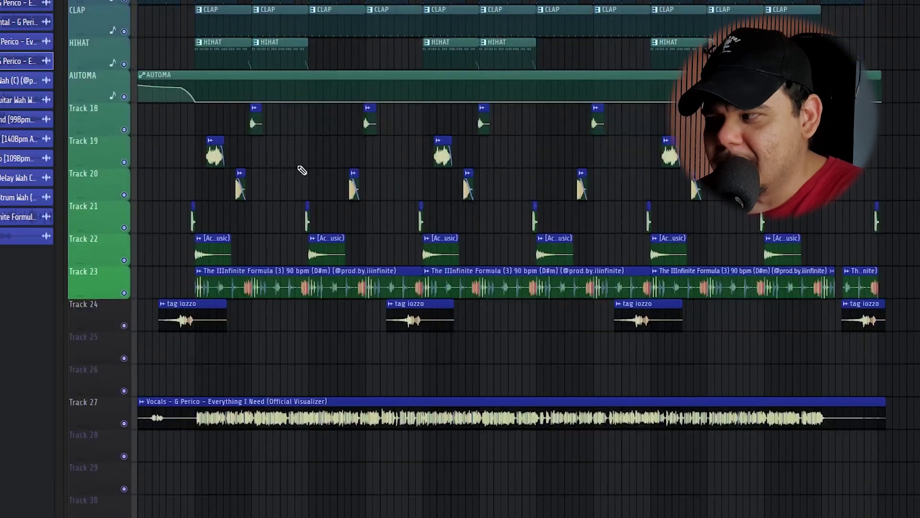
scroll(277, 143, "up", 9)
scroll(298, 441, "down", 8)
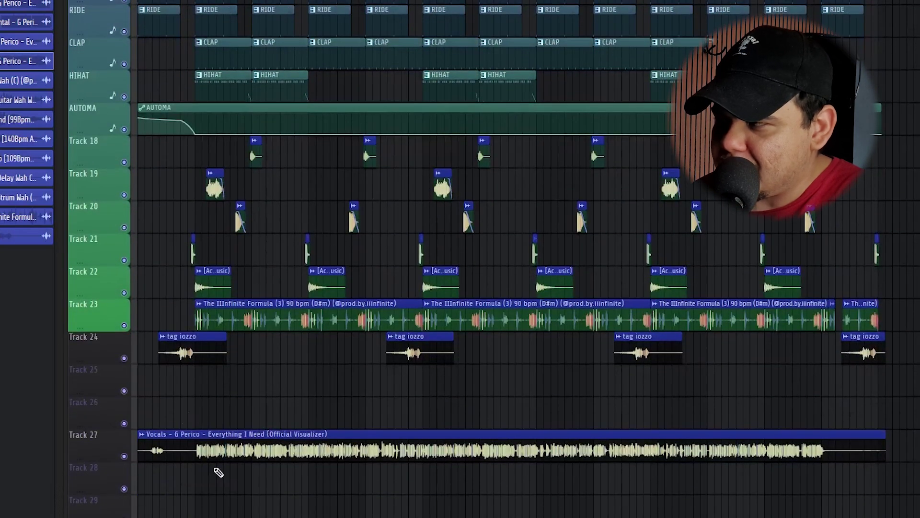
scroll(191, 423, "up", 5)
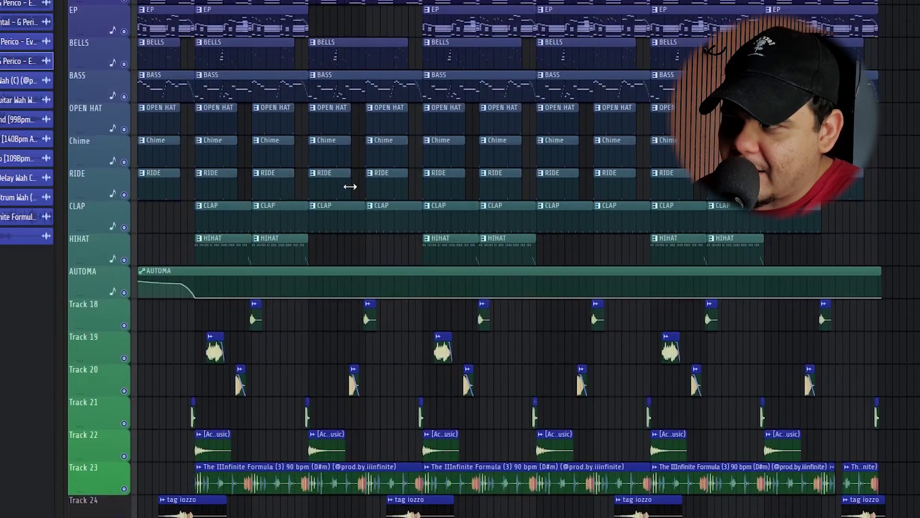
scroll(350, 187, "down", 4)
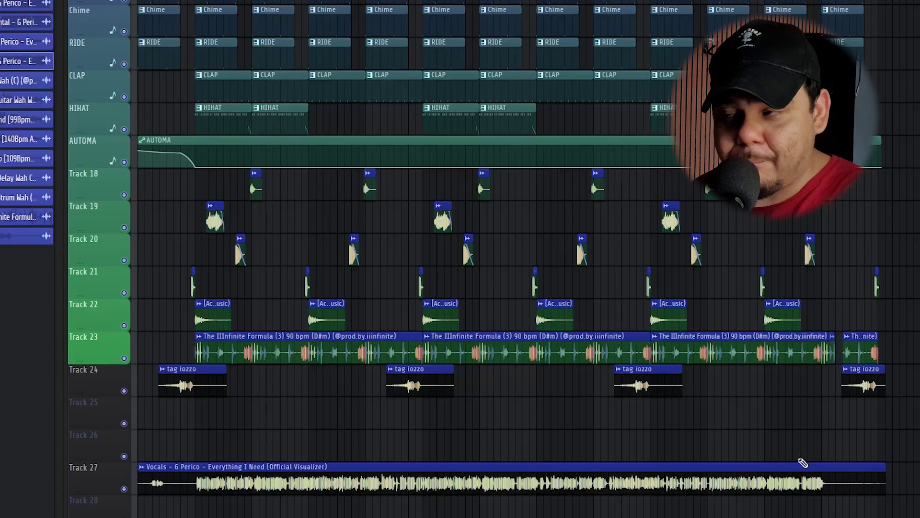
scroll(838, 382, "up", 7)
scroll(657, 162, "down", 3)
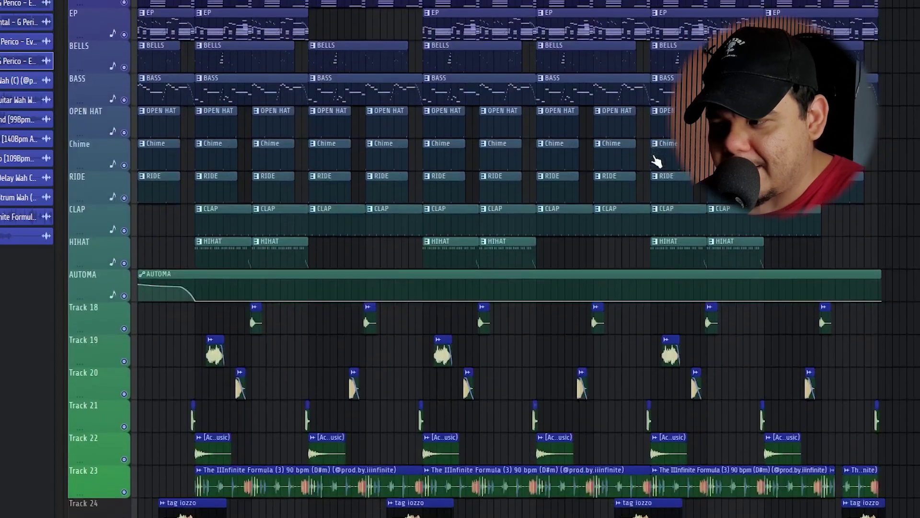
scroll(657, 162, "down", 4)
scroll(657, 162, "down", 5)
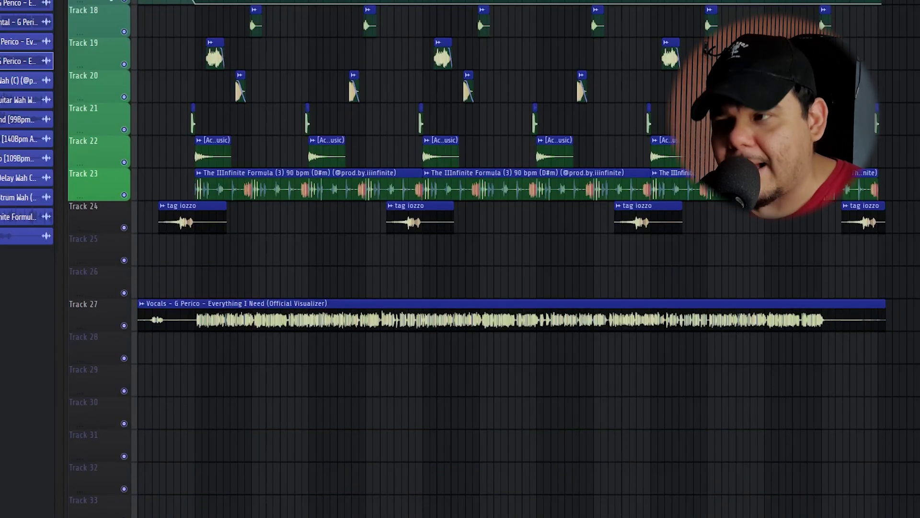
scroll(783, 244, "up", 3)
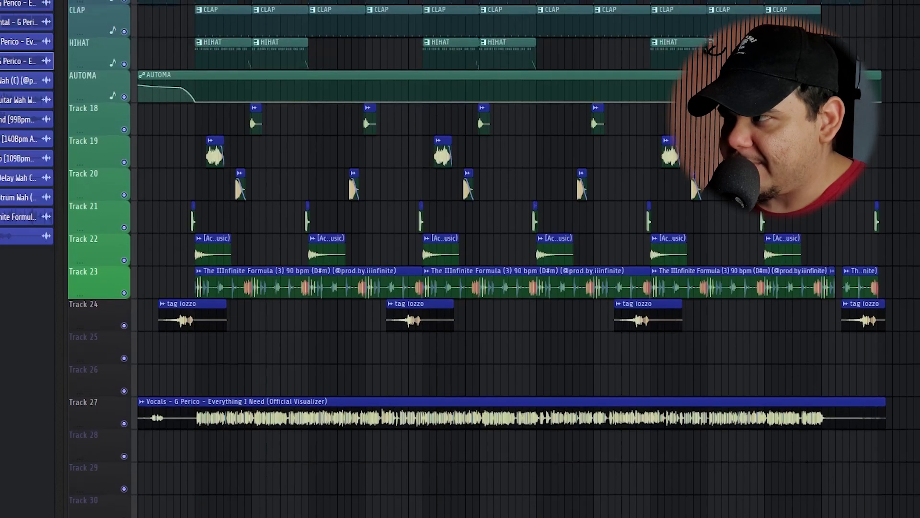
- Play the arrangement with the Track 27 vocal and inspect the stripped section where the HIHAT pattern drops out
key("space")
scroll(236, 232, "up", 1)
scroll(272, 402, "up", 4)
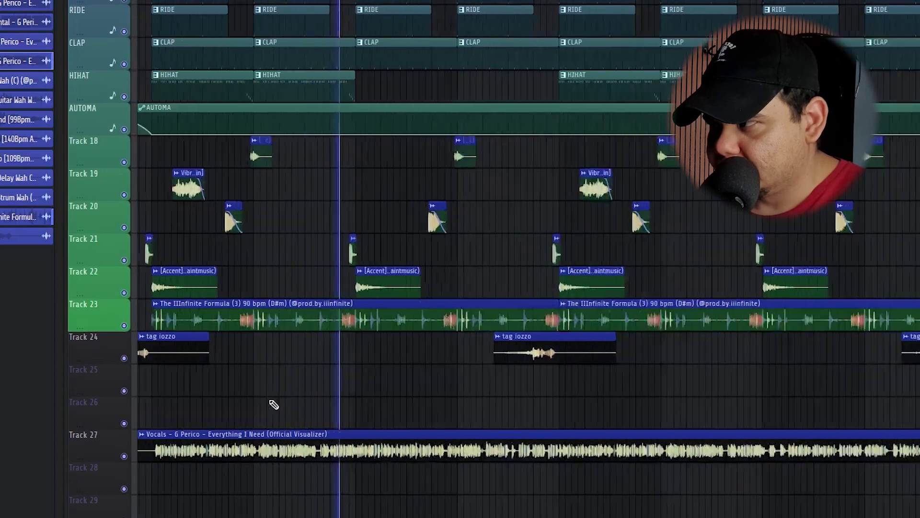
scroll(544, 415, "up", 2)
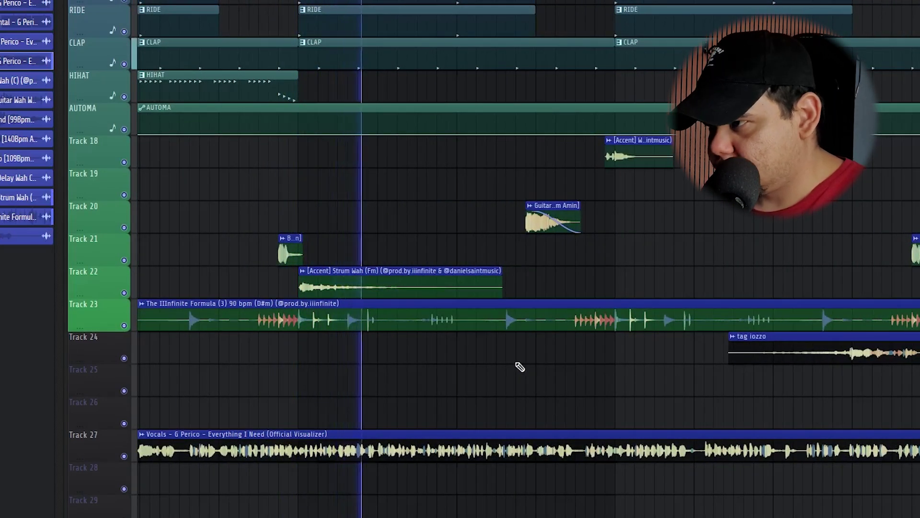
scroll(480, 365, "down", 3)
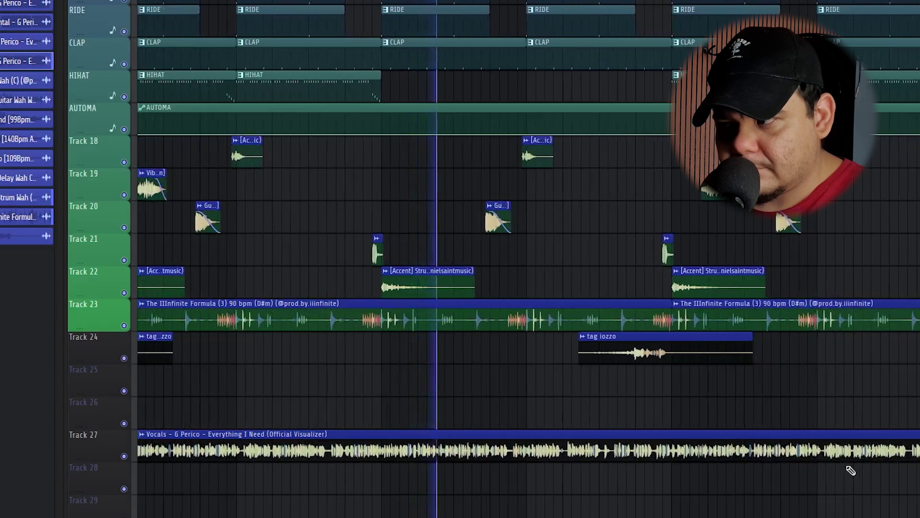
scroll(709, 433, "up", 1)
scroll(553, 394, "up", 2)
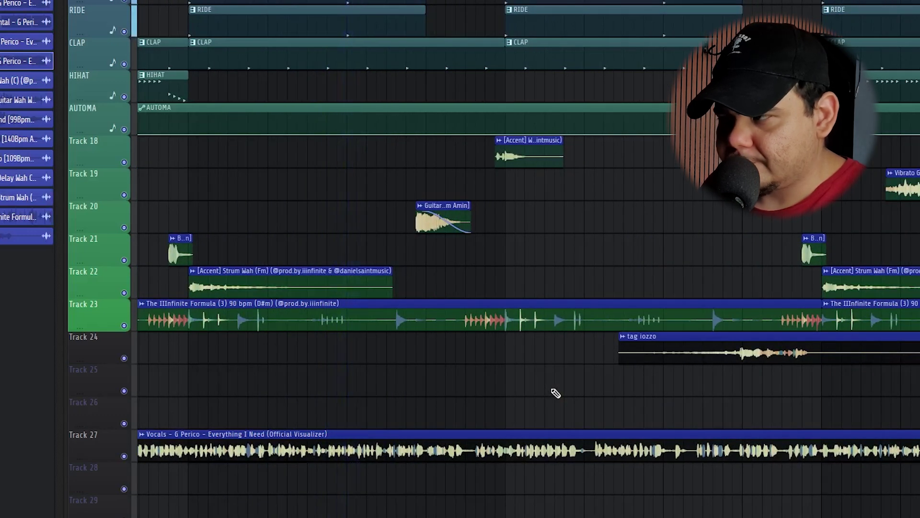